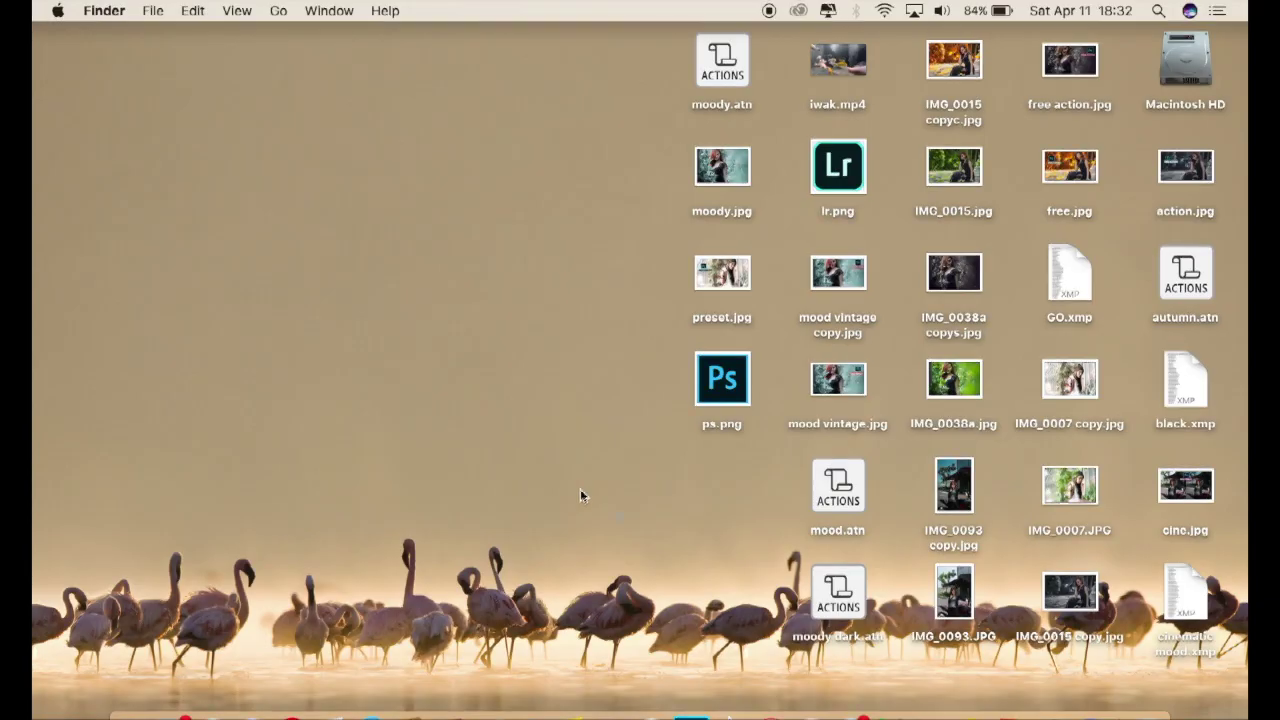
- Launch Photoshop CC 2018 from the Dock
left_click(700, 706)
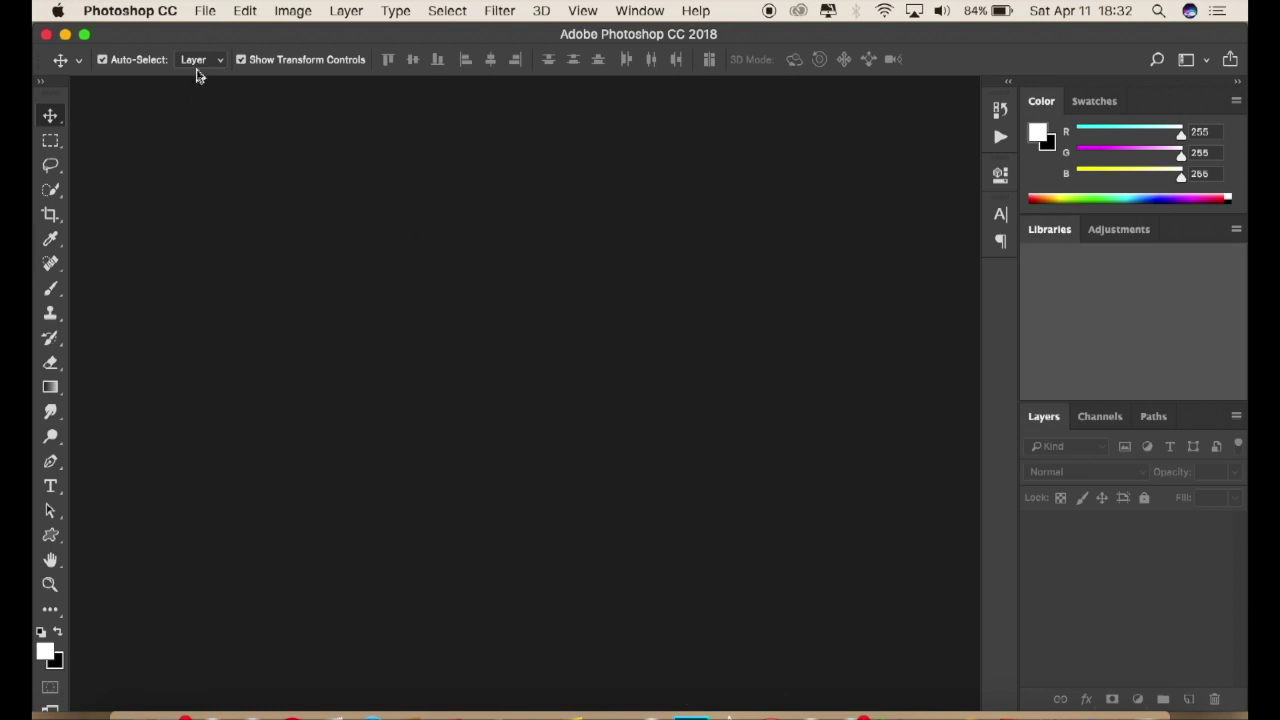
- Open IMG_0093.JPG and duplicate its Background layer into a Background copy layer
left_click(206, 12)
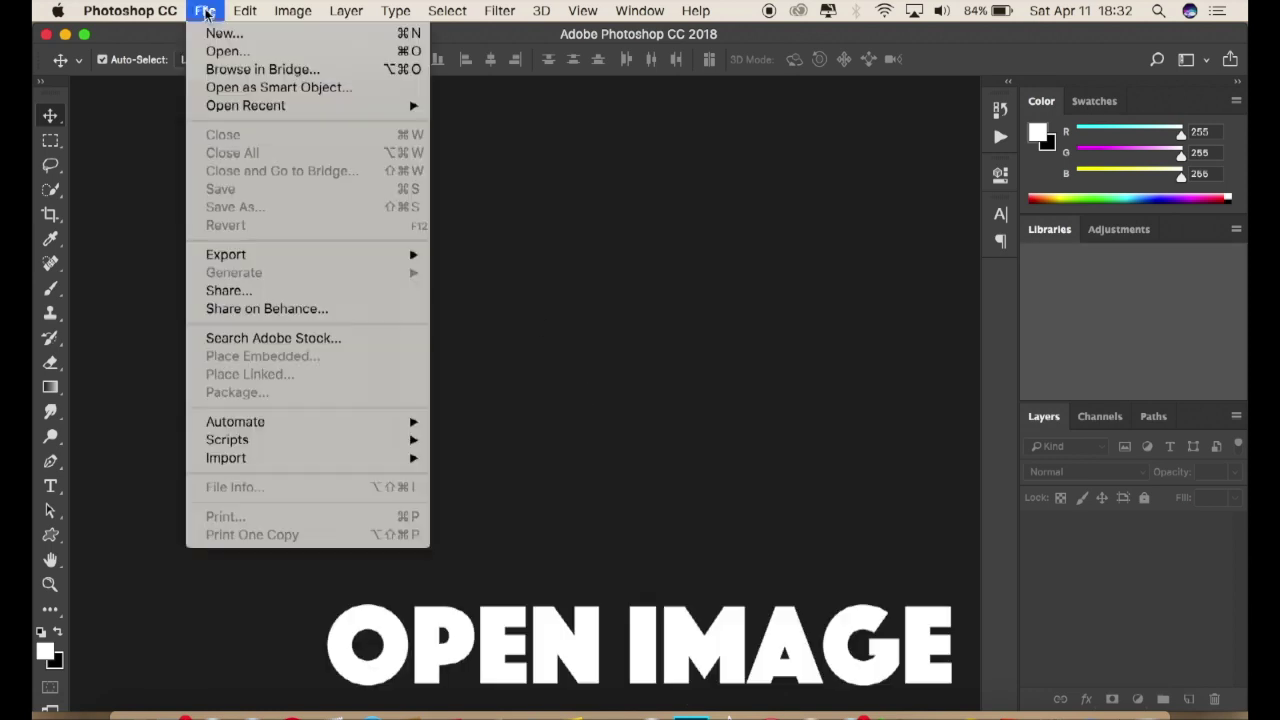
left_click(214, 51)
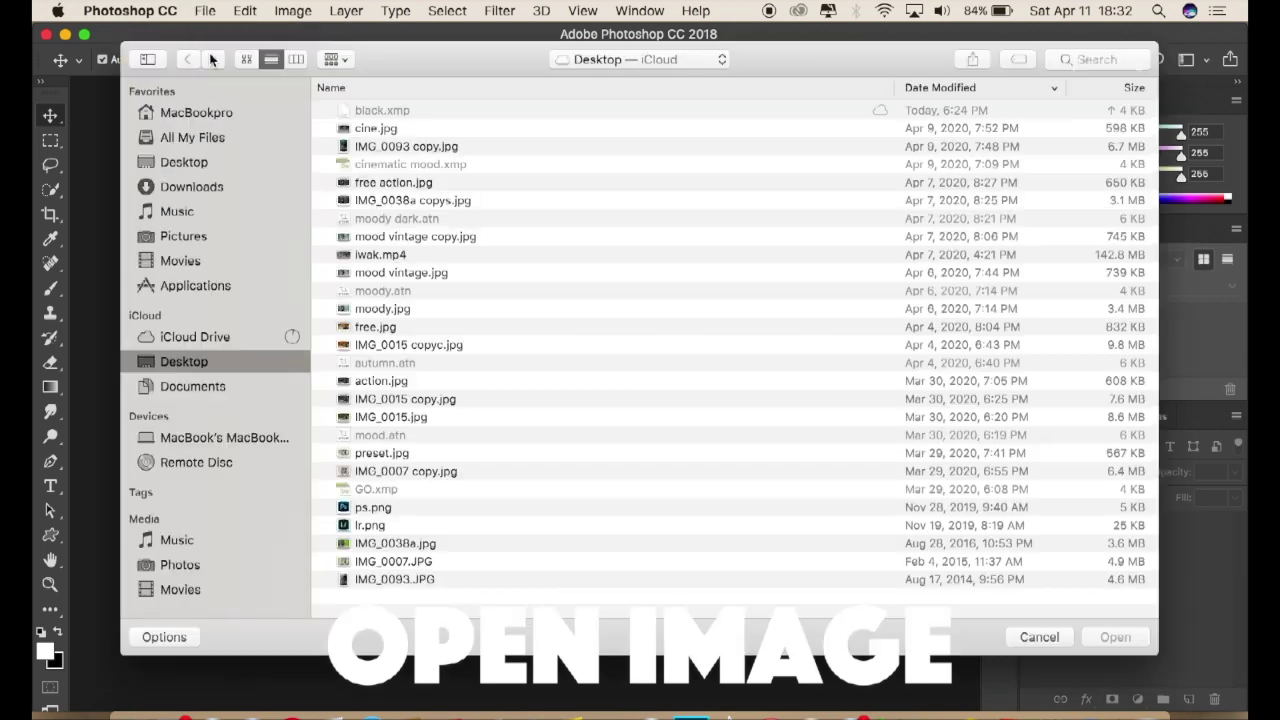
left_click(370, 580)
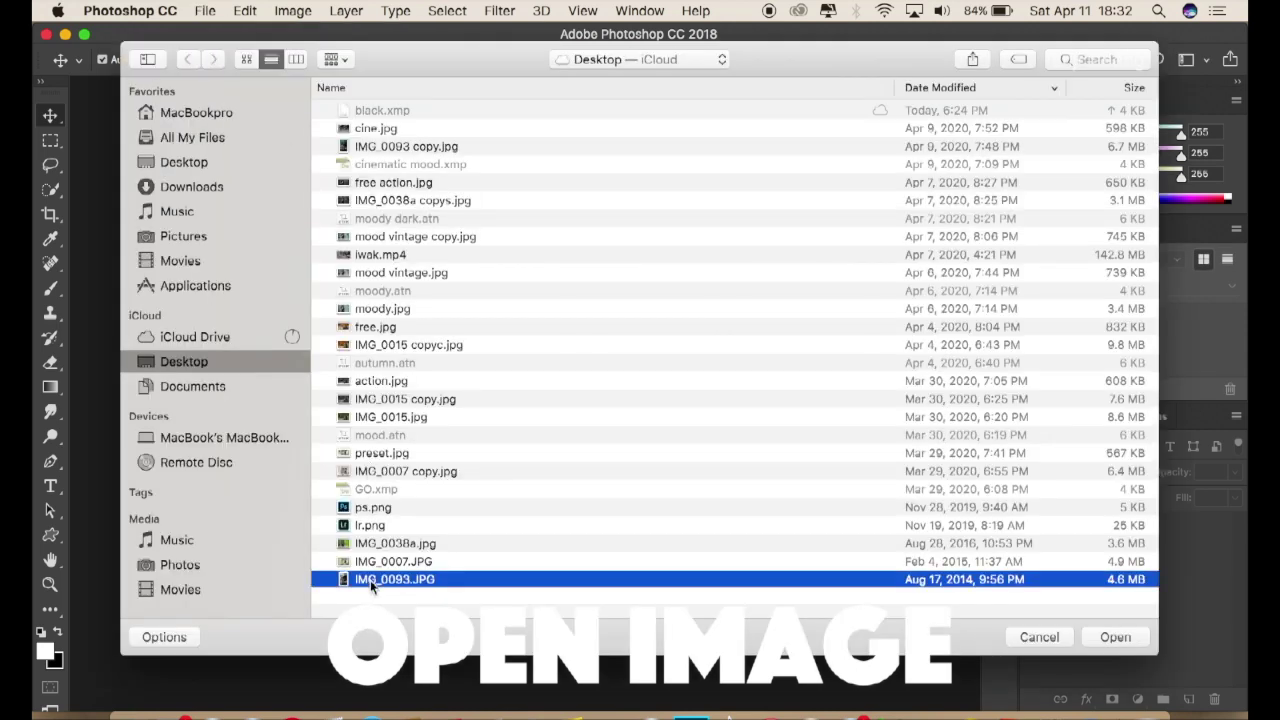
left_click(1100, 636)
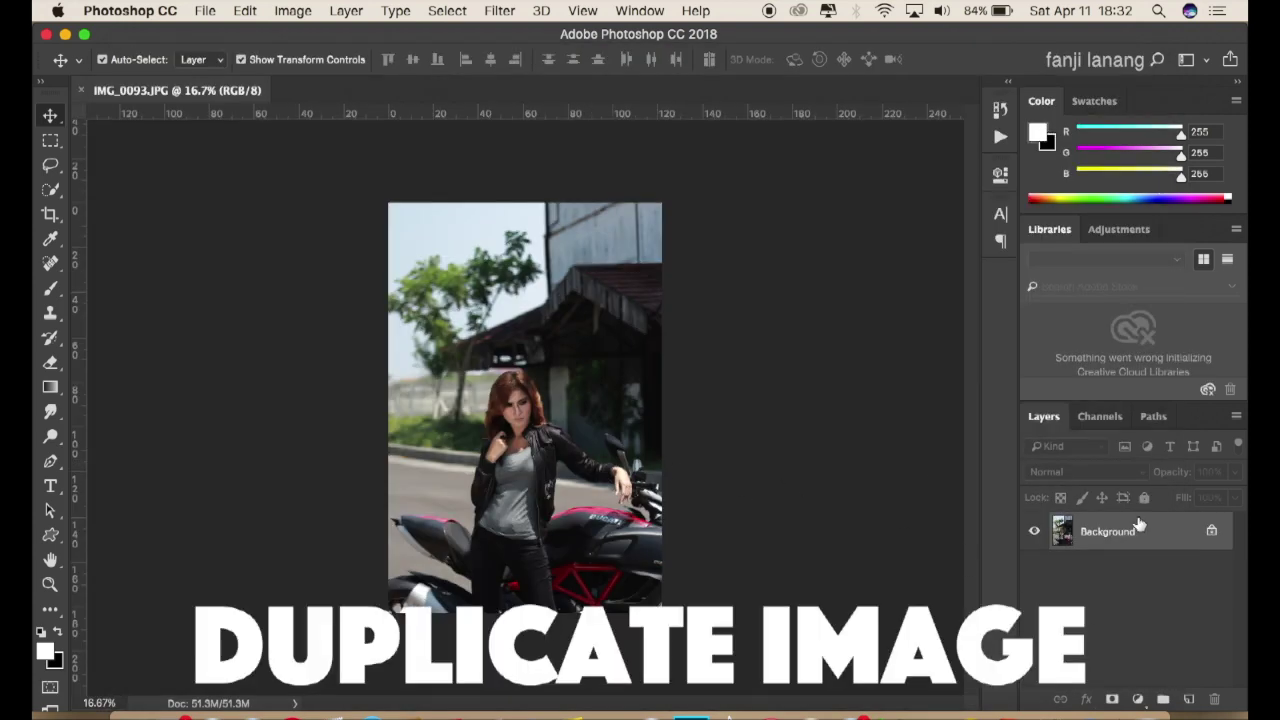
left_click_drag(1138, 531, 1189, 699)
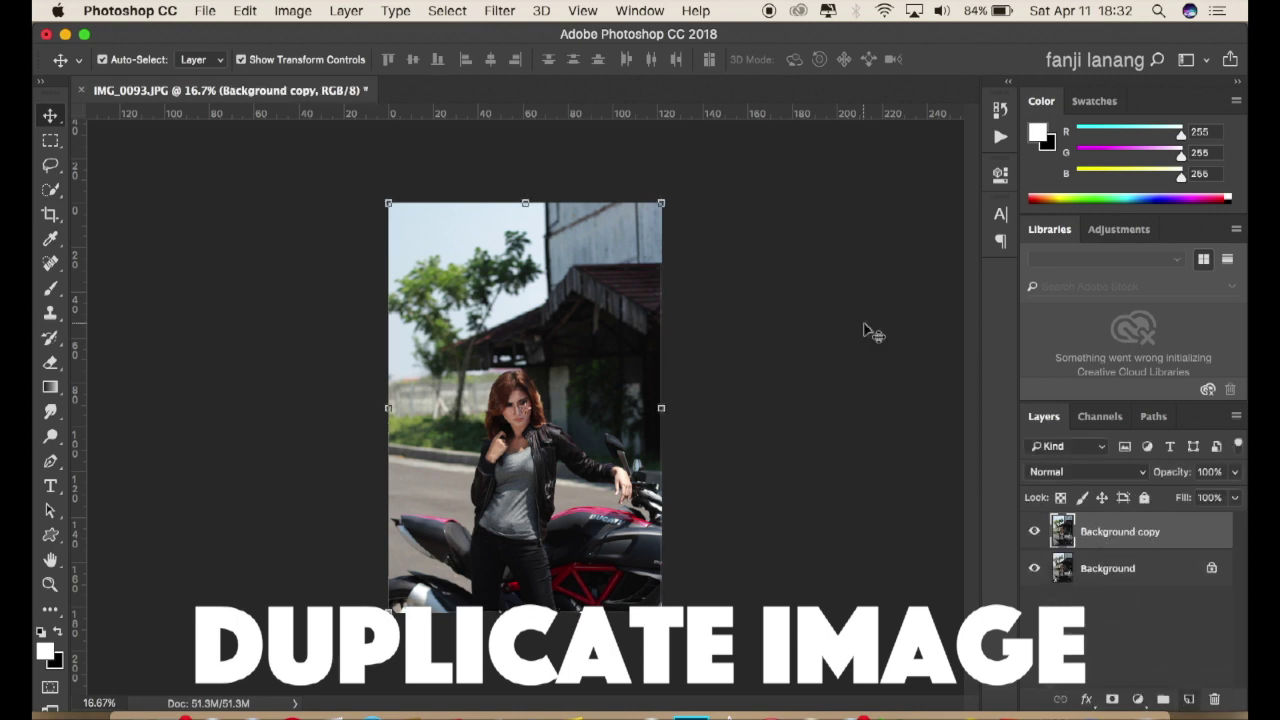
left_click(498, 12)
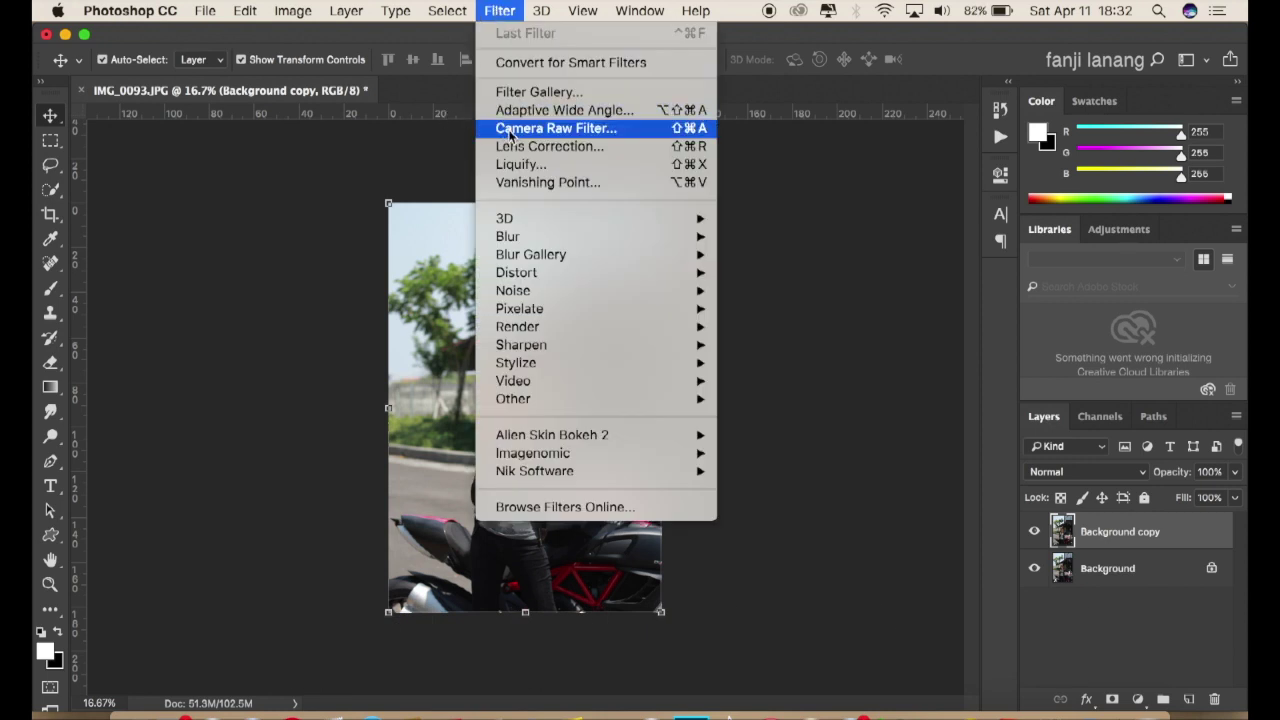
- In the Camera Raw Filter, load the black.xmp settings, setting Contrast and Blacks to -20
left_click(510, 130)
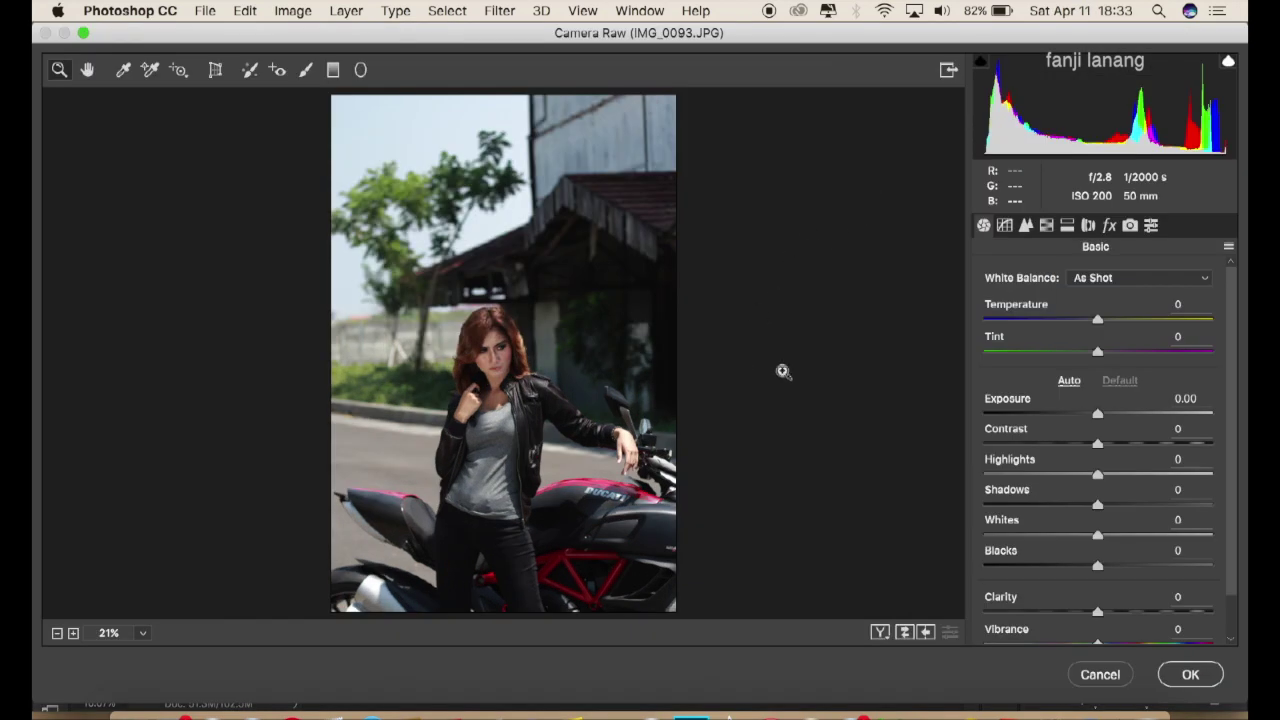
left_click(1229, 247)
left_click(1097, 428)
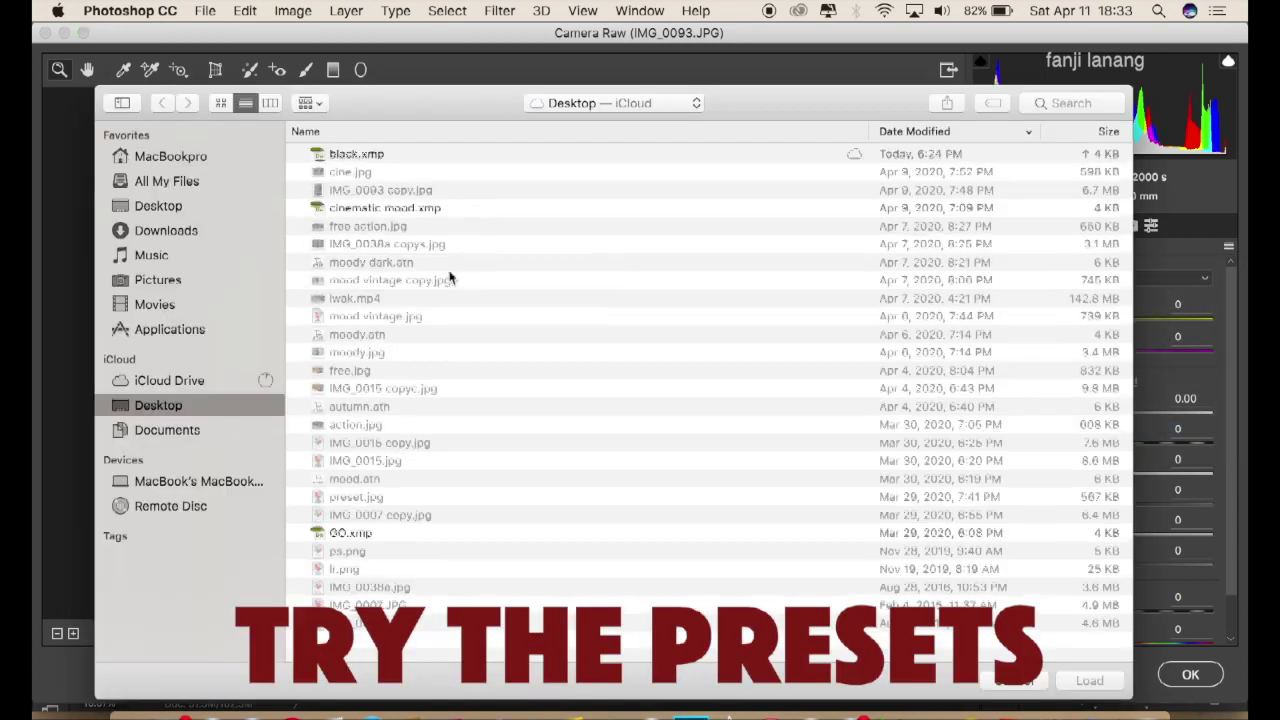
left_click(368, 157)
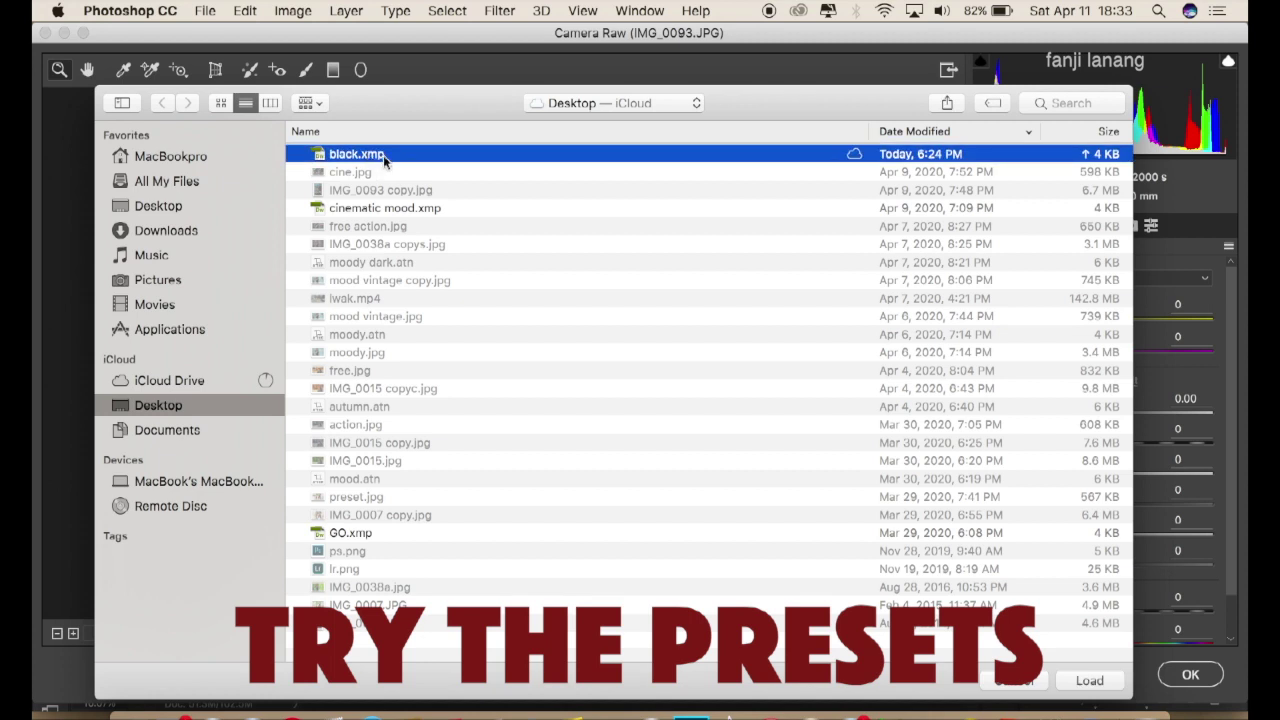
left_click(1085, 680)
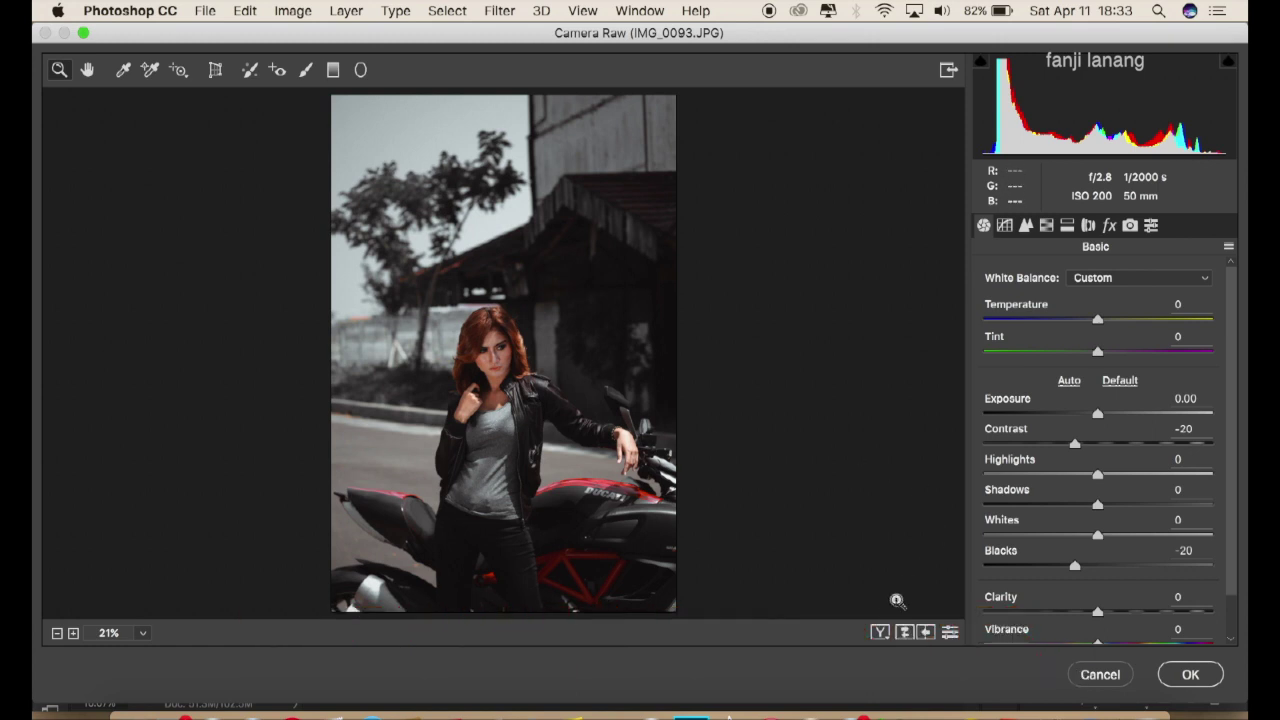
- Compare before/after views, then reset Camera Raw to defaults with White Balance As Shot
left_click(880, 633)
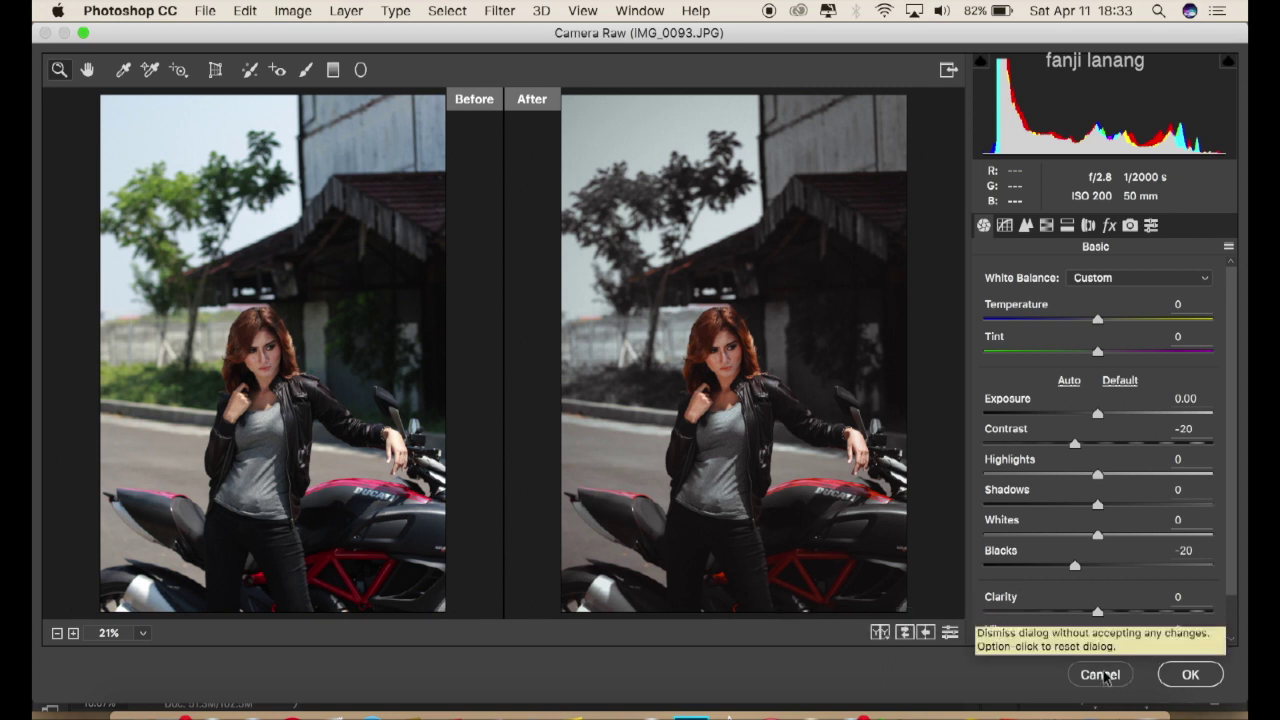
left_click(1229, 247)
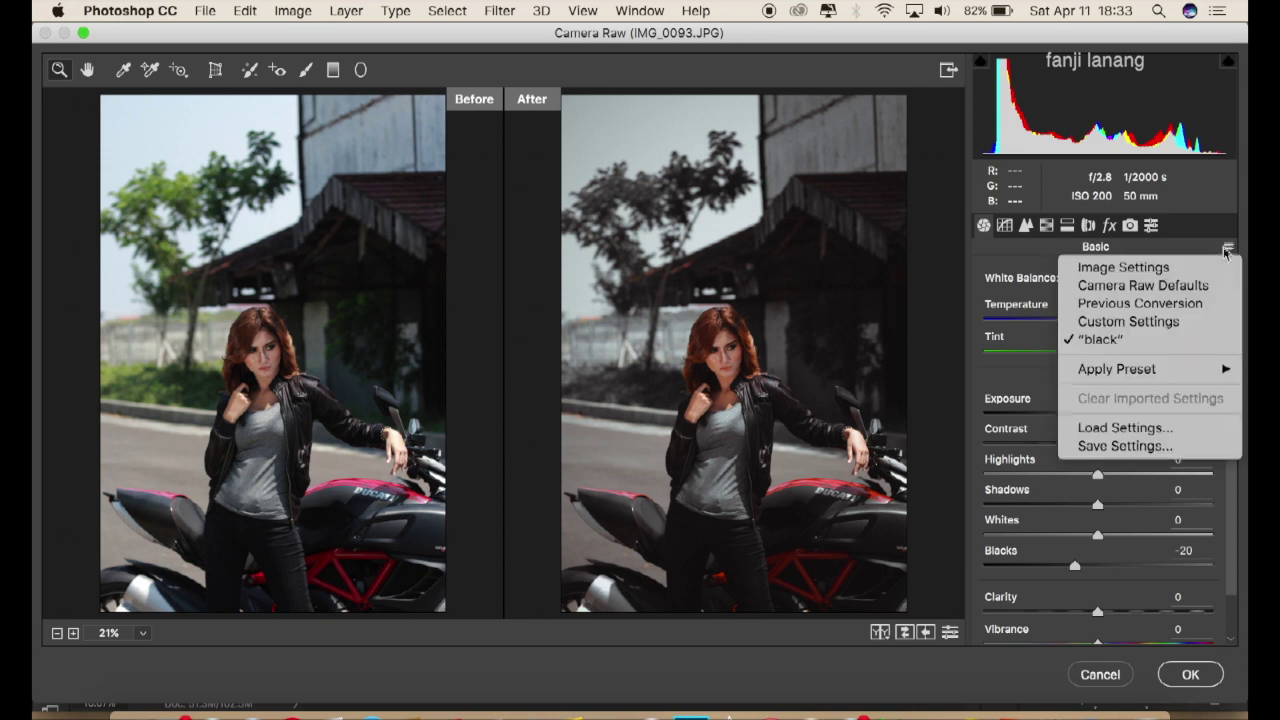
left_click(1176, 288)
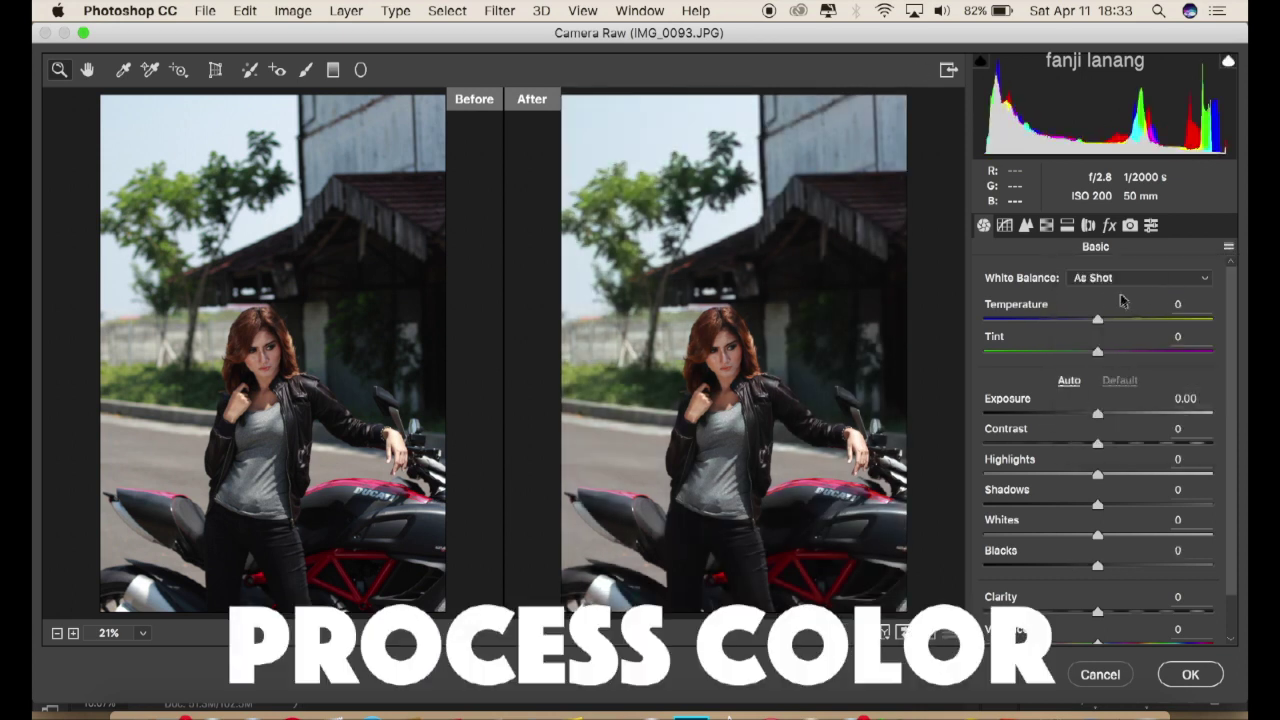
left_click(884, 633)
- Switch back to single preview and set Contrast and Blacks each to -20 by hand
left_click(884, 633)
left_click(884, 633)
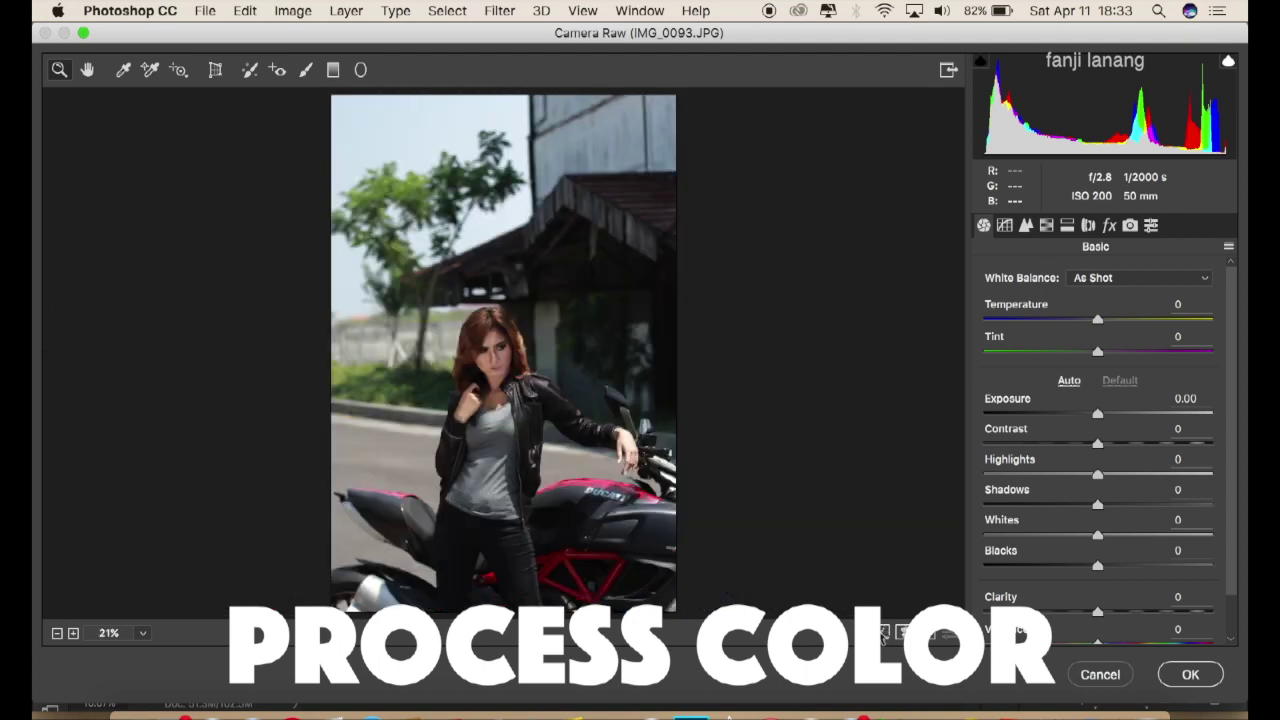
left_click(1088, 446)
left_click_drag(1088, 450, 1074, 446)
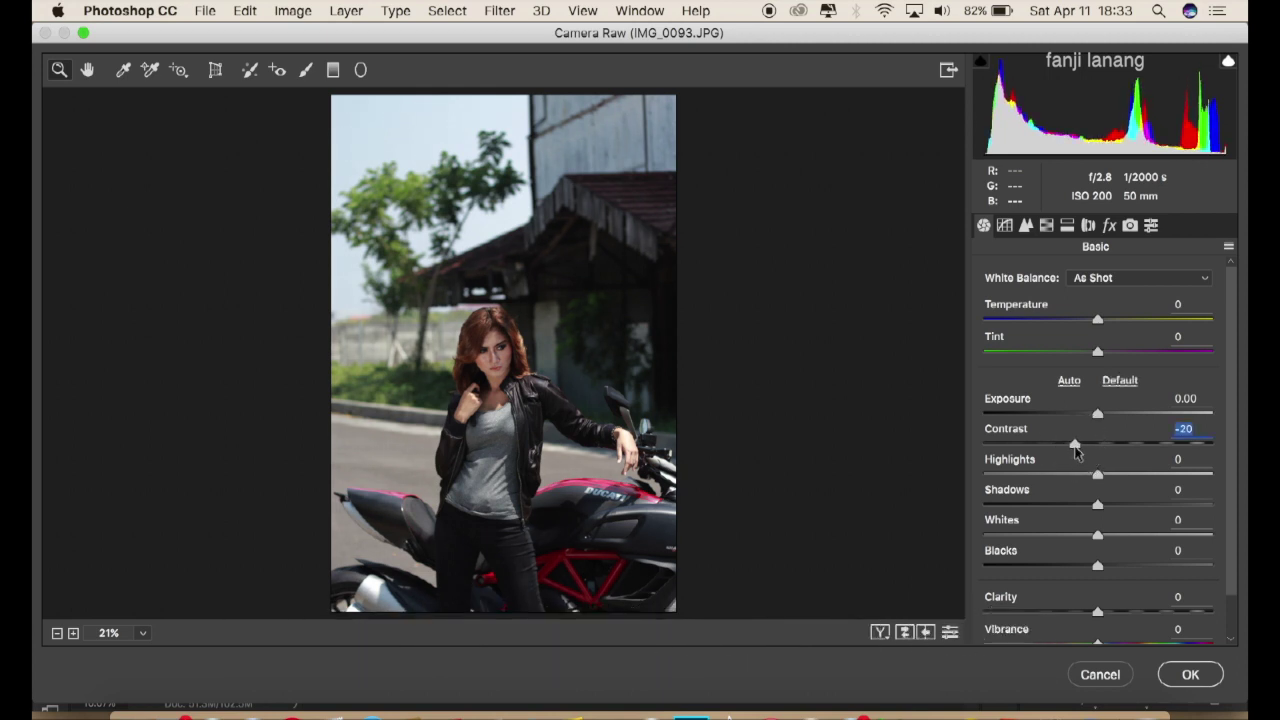
left_click_drag(1080, 563, 1078, 570)
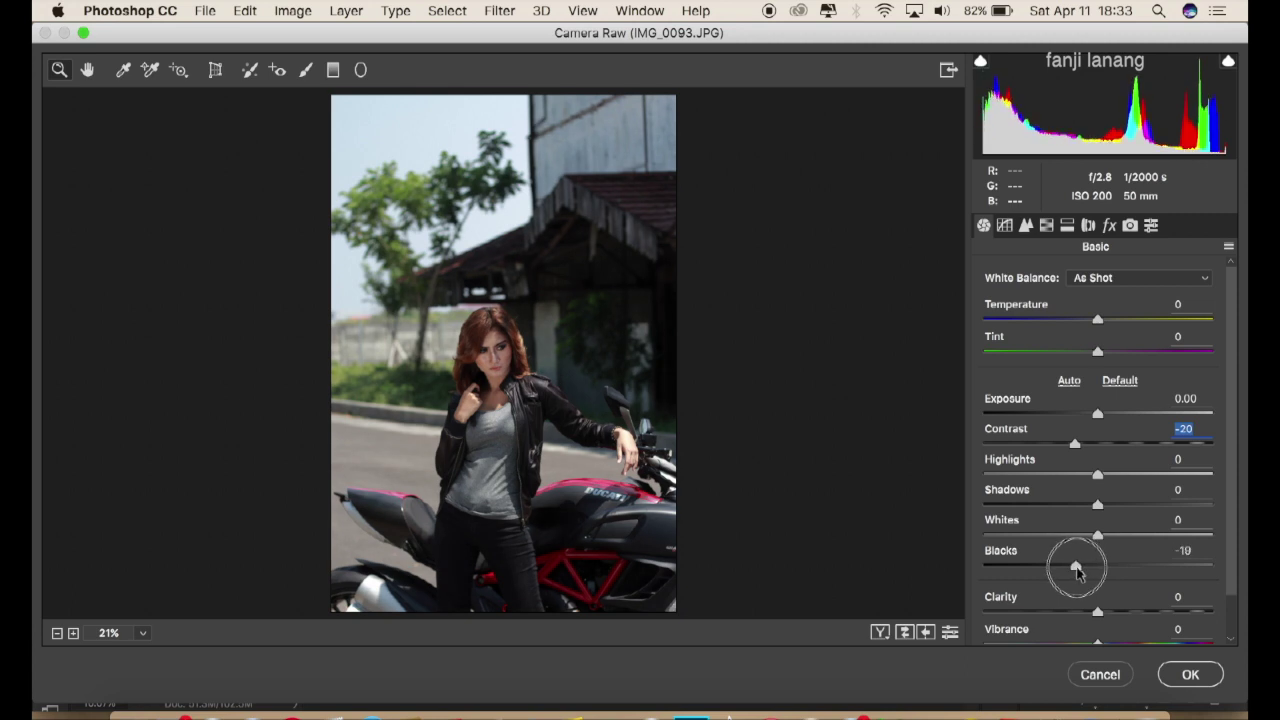
left_click_drag(1077, 571, 1075, 570)
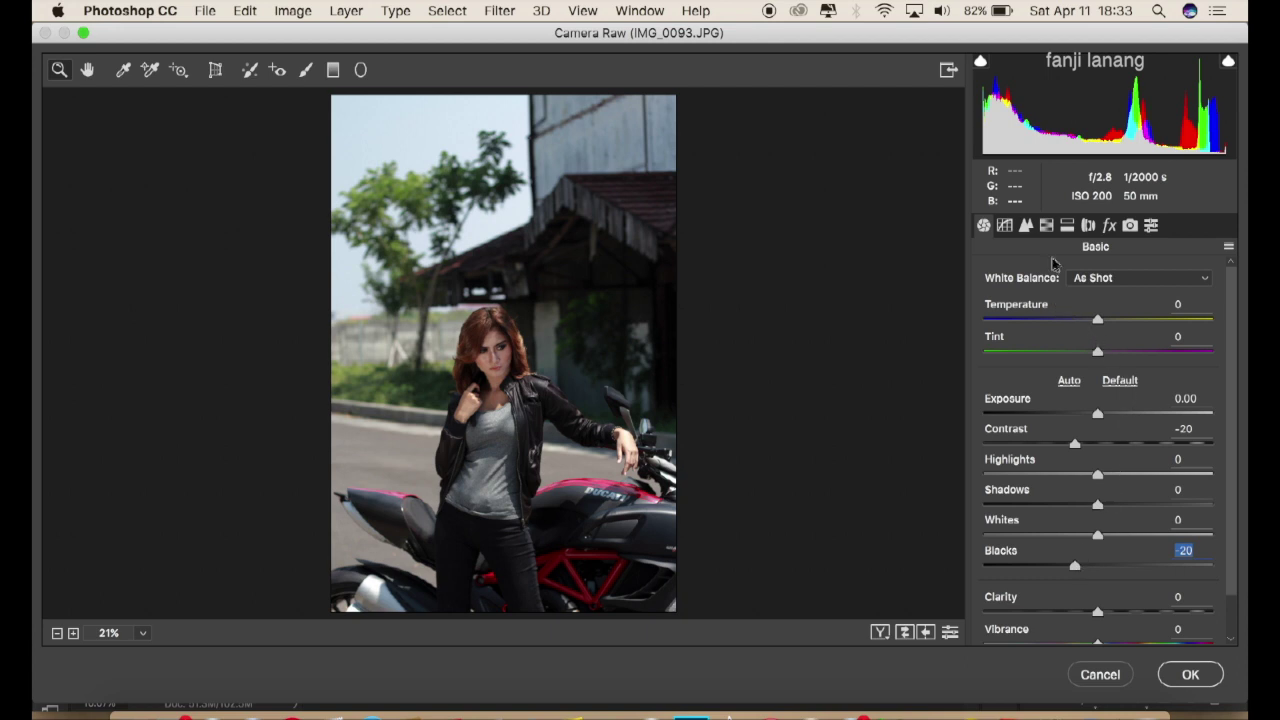
- Lift the tone curve's black point and add a midtone point at input 129, output 126
left_click(1005, 226)
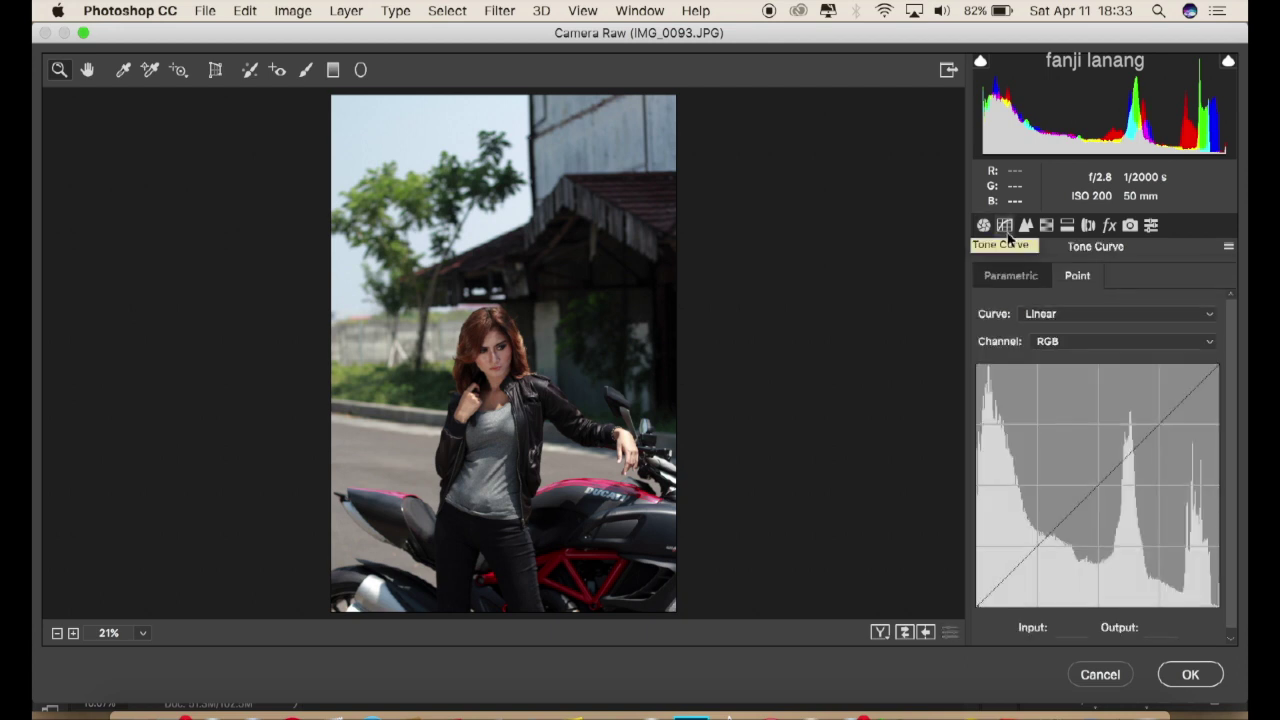
mouse_move(979, 606)
left_mouse_down()
mouse_move(958, 597)
mouse_move(960, 583)
mouse_move(1004, 577)
left_mouse_up()
left_click(989, 578)
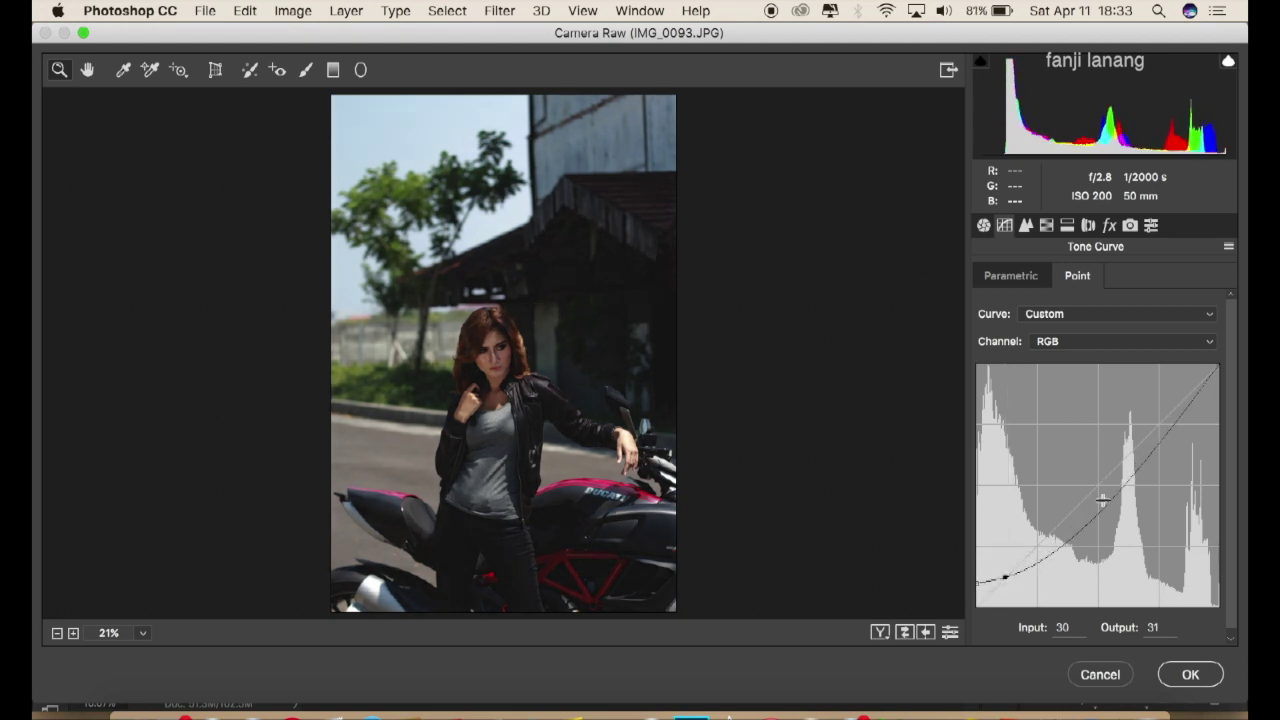
left_click_drag(1101, 500, 1099, 492)
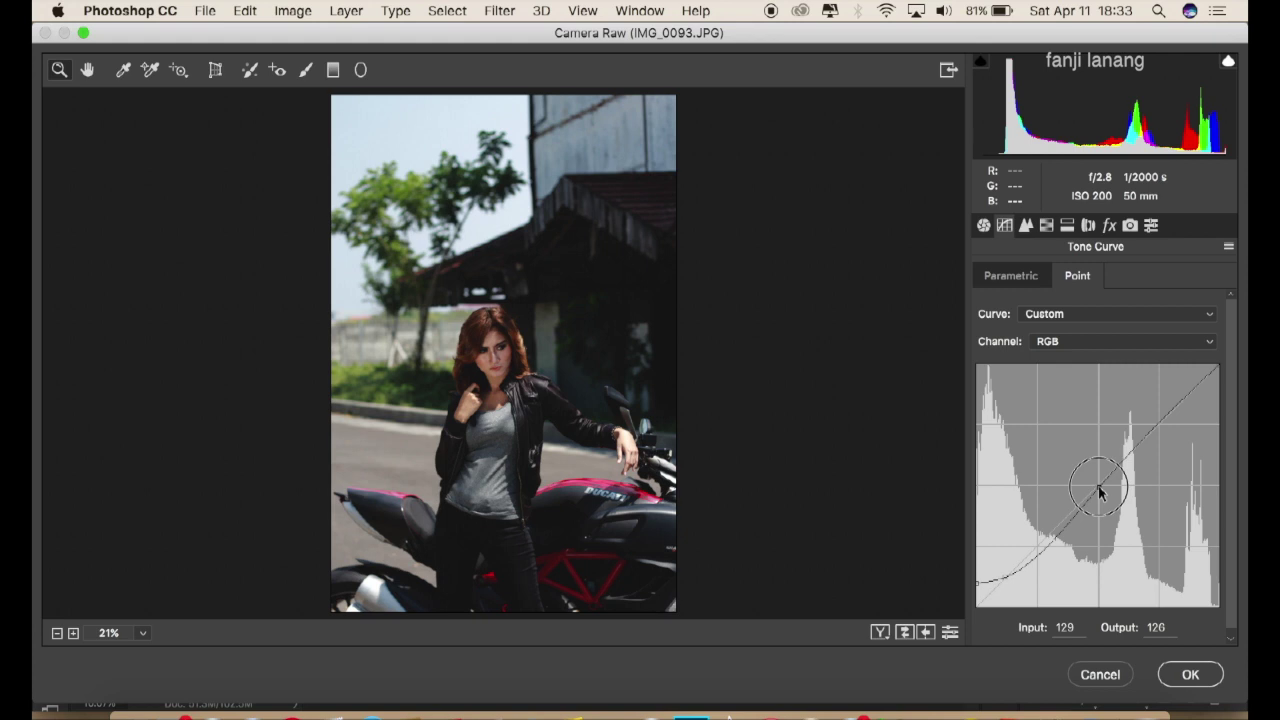
left_click(1028, 228)
- Set HSL saturation for Yellows, Greens, Aquas and Blues to -100
left_click(1046, 228)
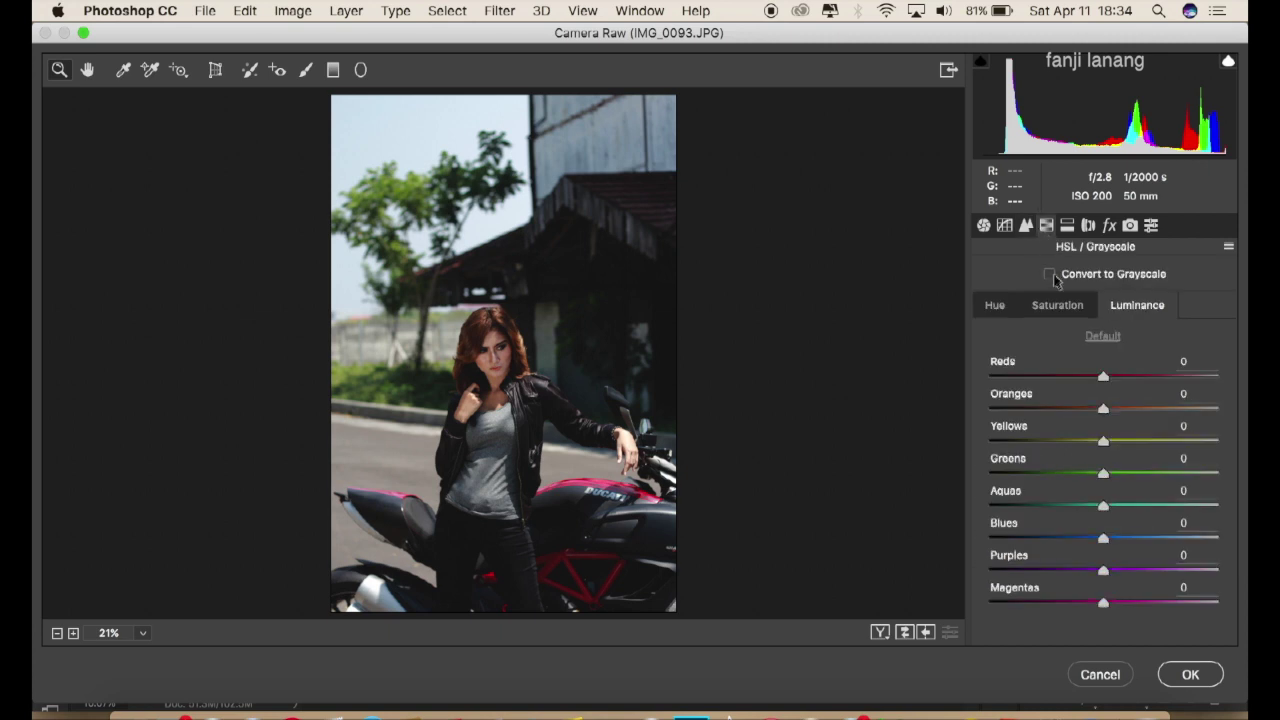
left_click(1053, 309)
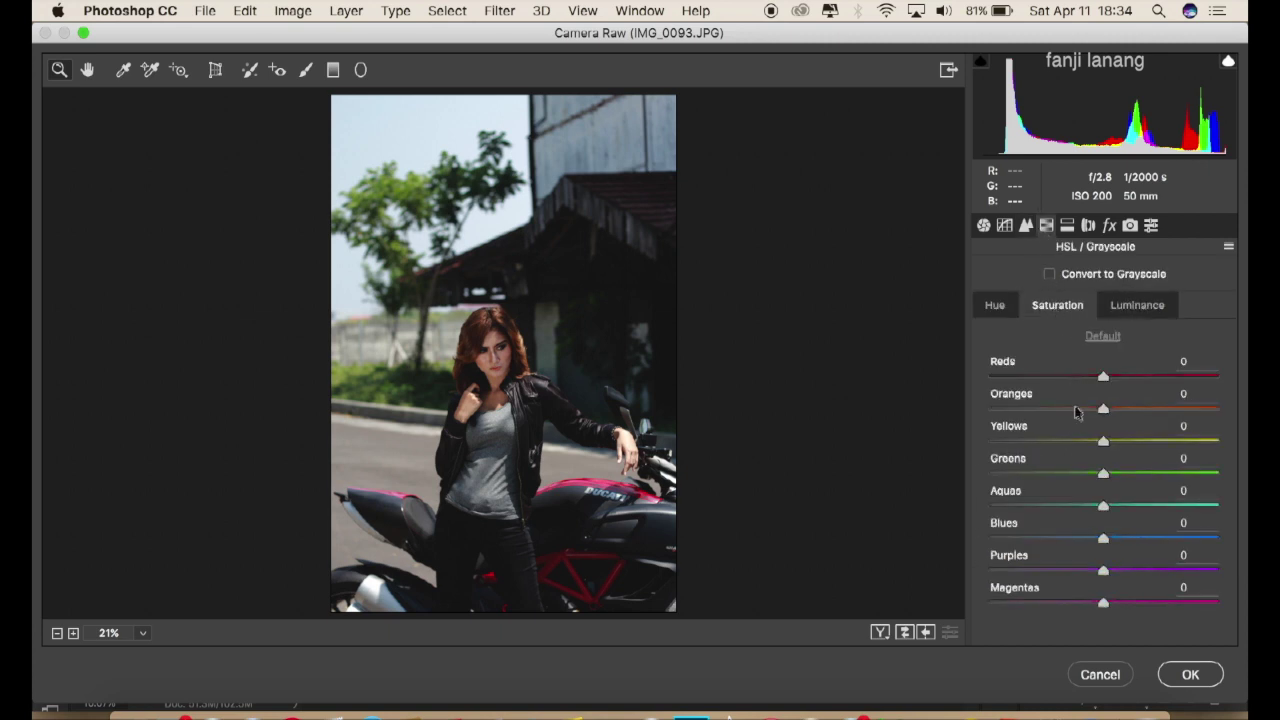
mouse_move(1059, 441)
left_mouse_down()
mouse_move(971, 448)
mouse_move(920, 503)
left_mouse_up()
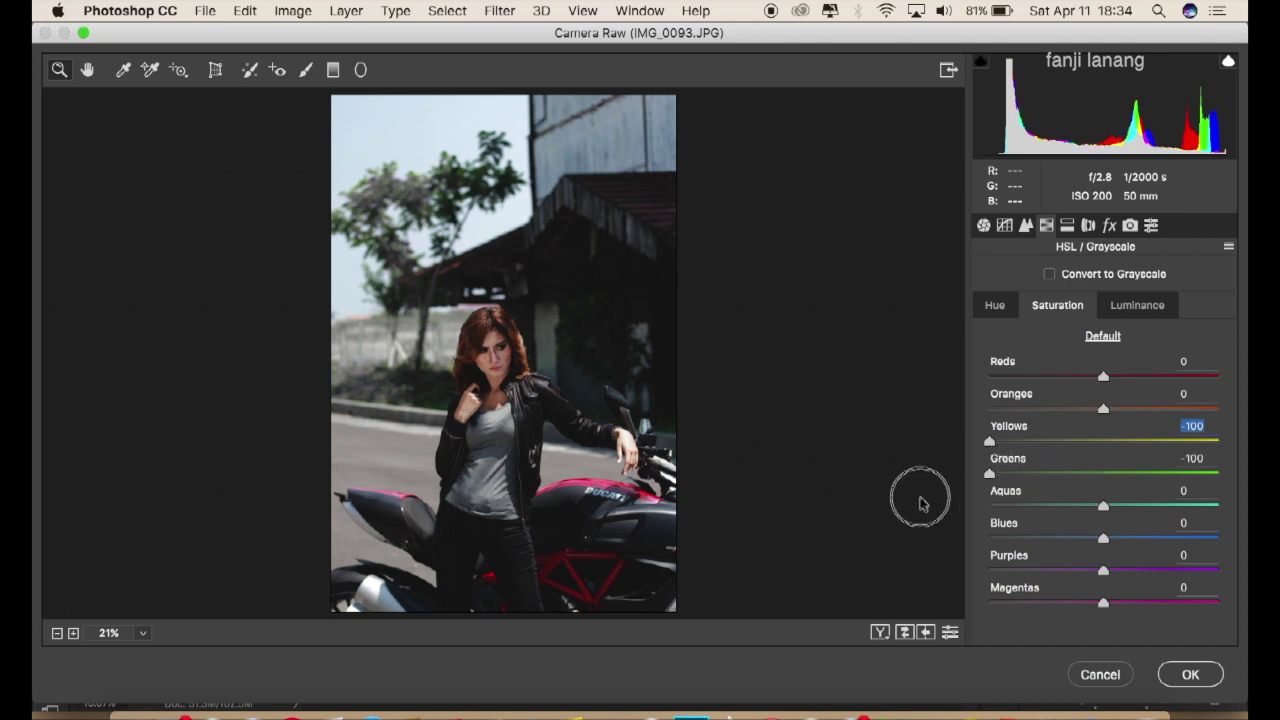
left_click_drag(1020, 506, 951, 523)
left_click_drag(1037, 537, 954, 550)
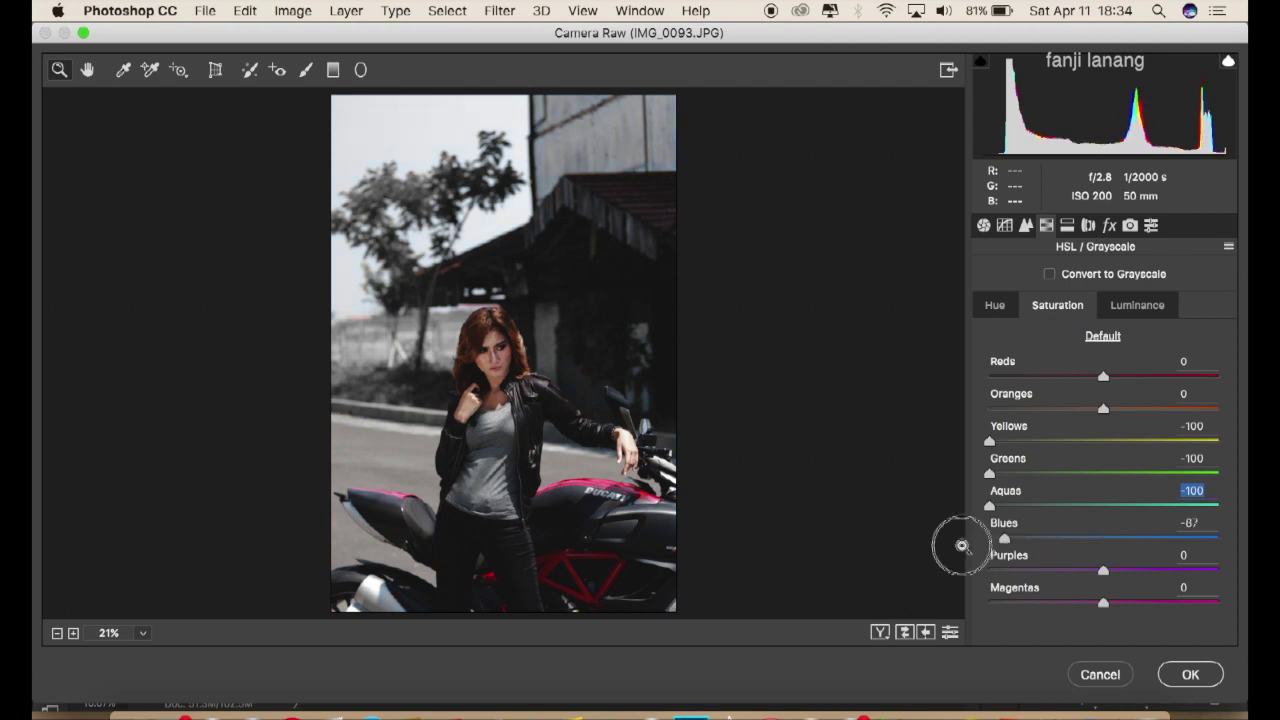
- In HSL Luminance, set Greens to -100, Aquas to -7 and Blues to -17
left_click(1126, 314)
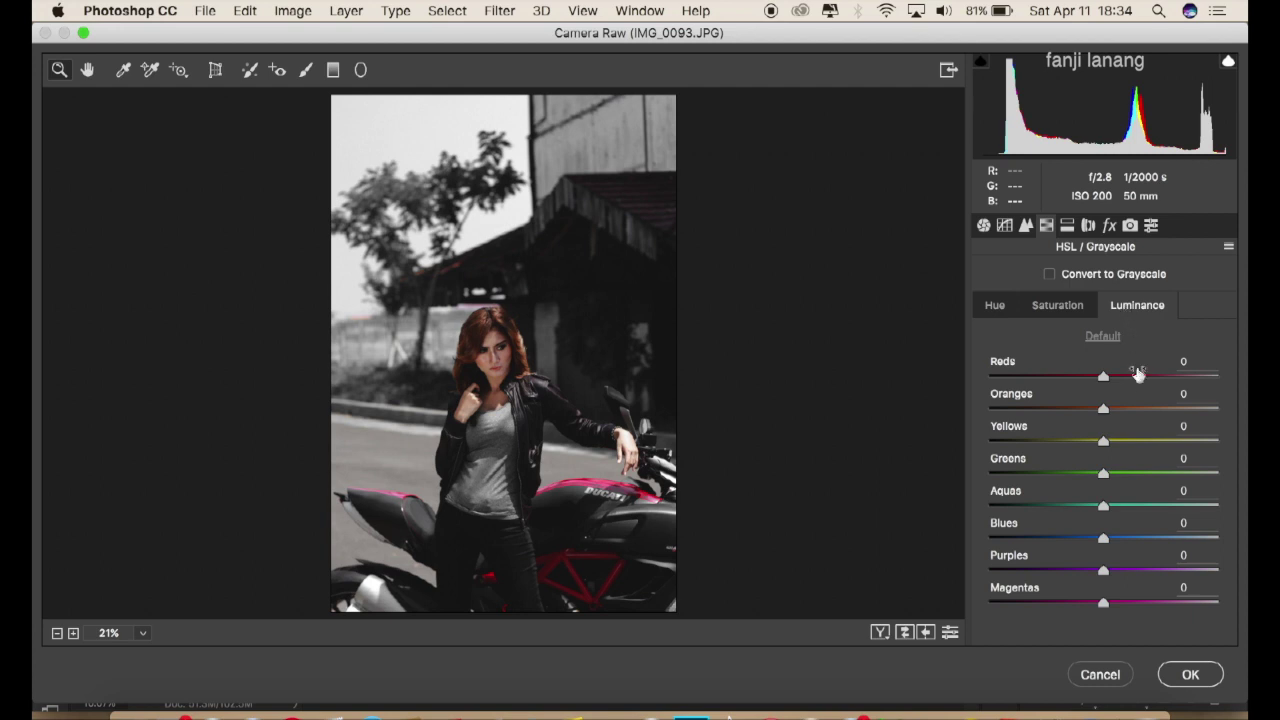
left_click_drag(1103, 474, 946, 491)
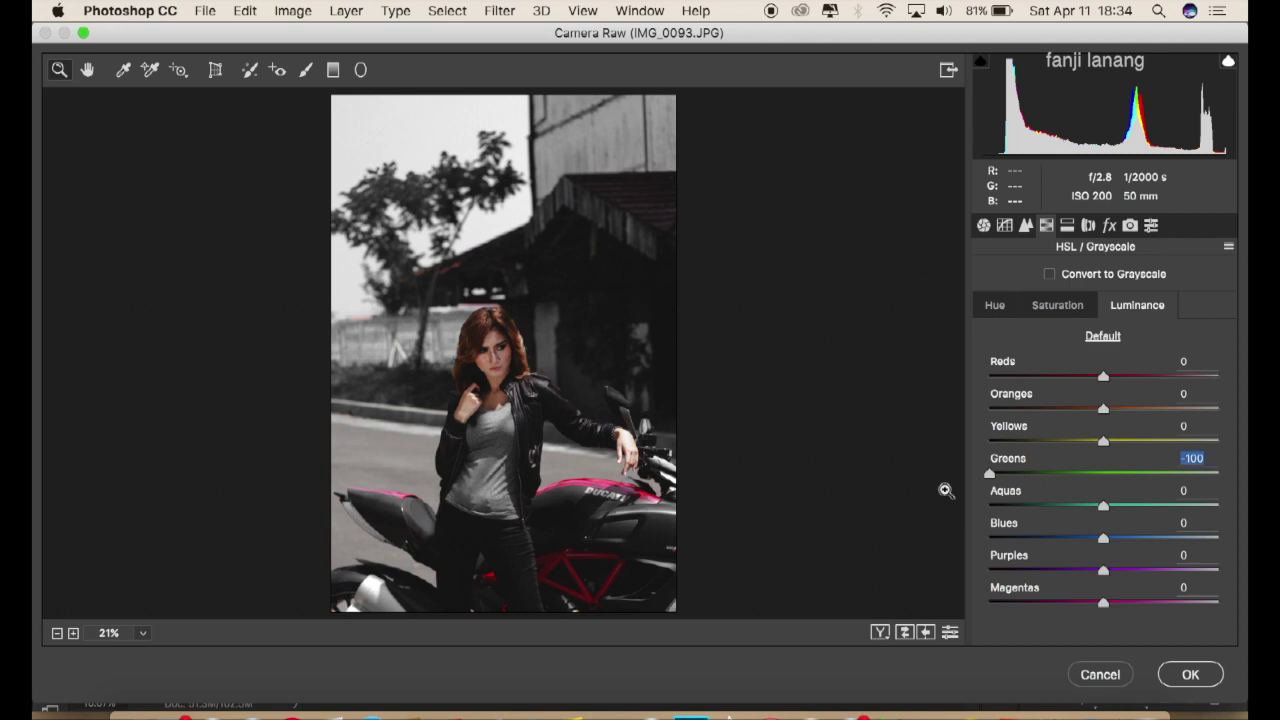
left_click_drag(1095, 512, 1087, 542)
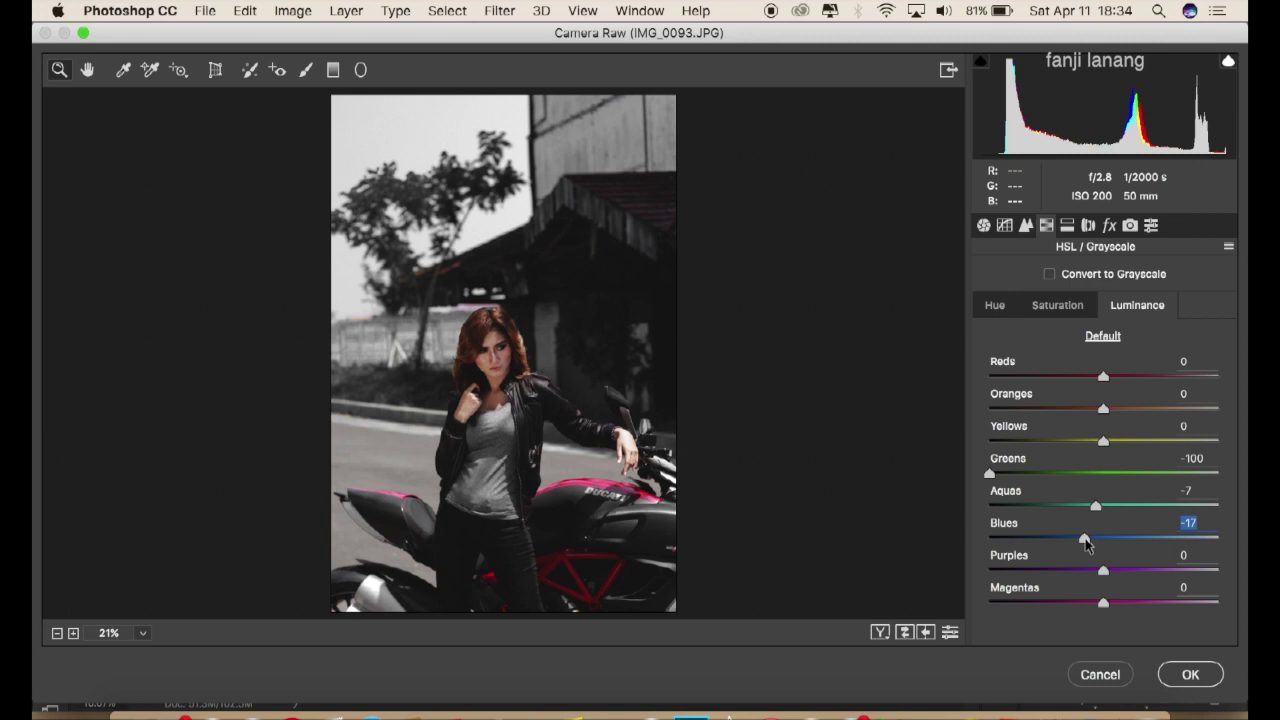
- Tint highlights at hue 200, saturation 10 and shadows at hue 11, saturation 5
left_click(1068, 226)
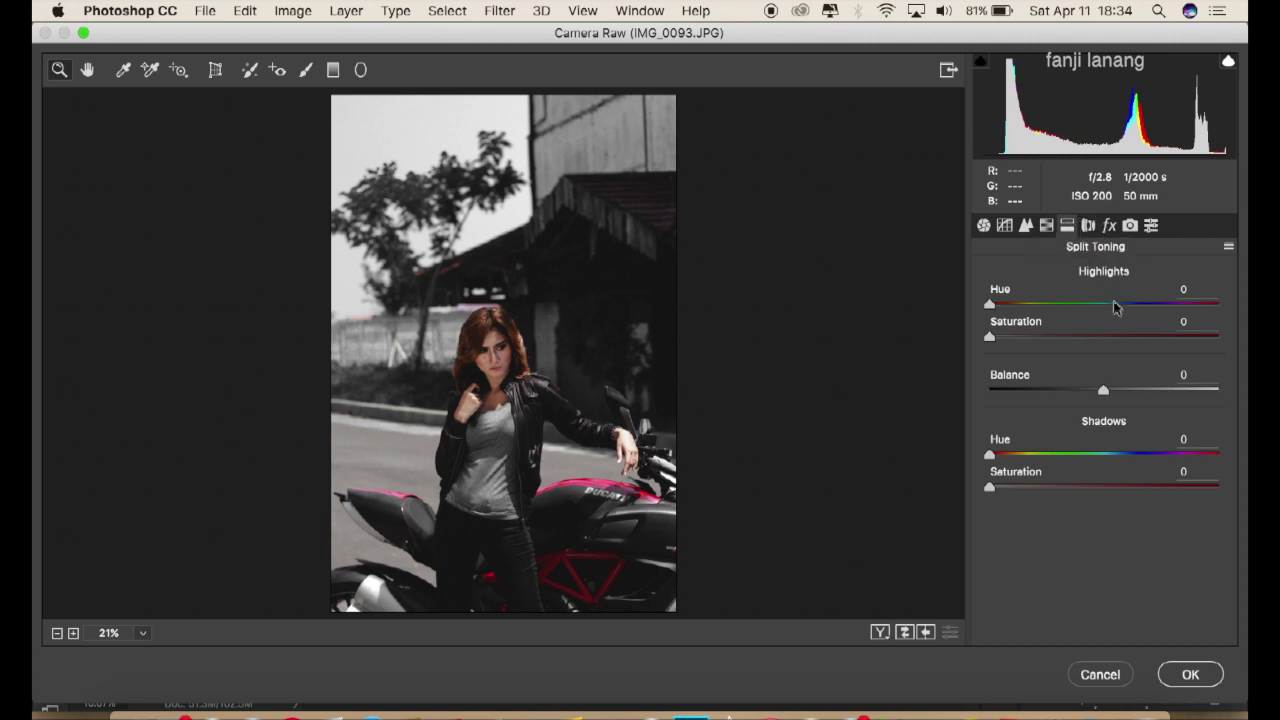
left_click_drag(1110, 305, 1117, 308)
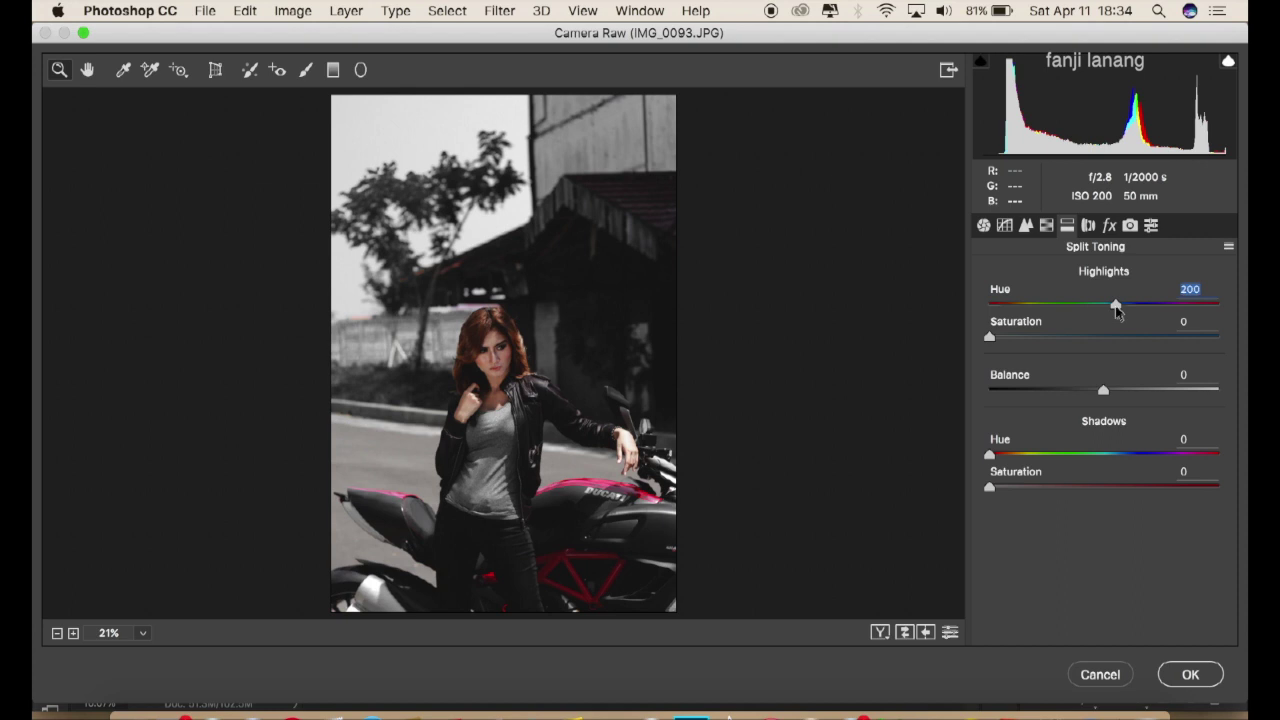
left_click_drag(1009, 342, 1014, 340)
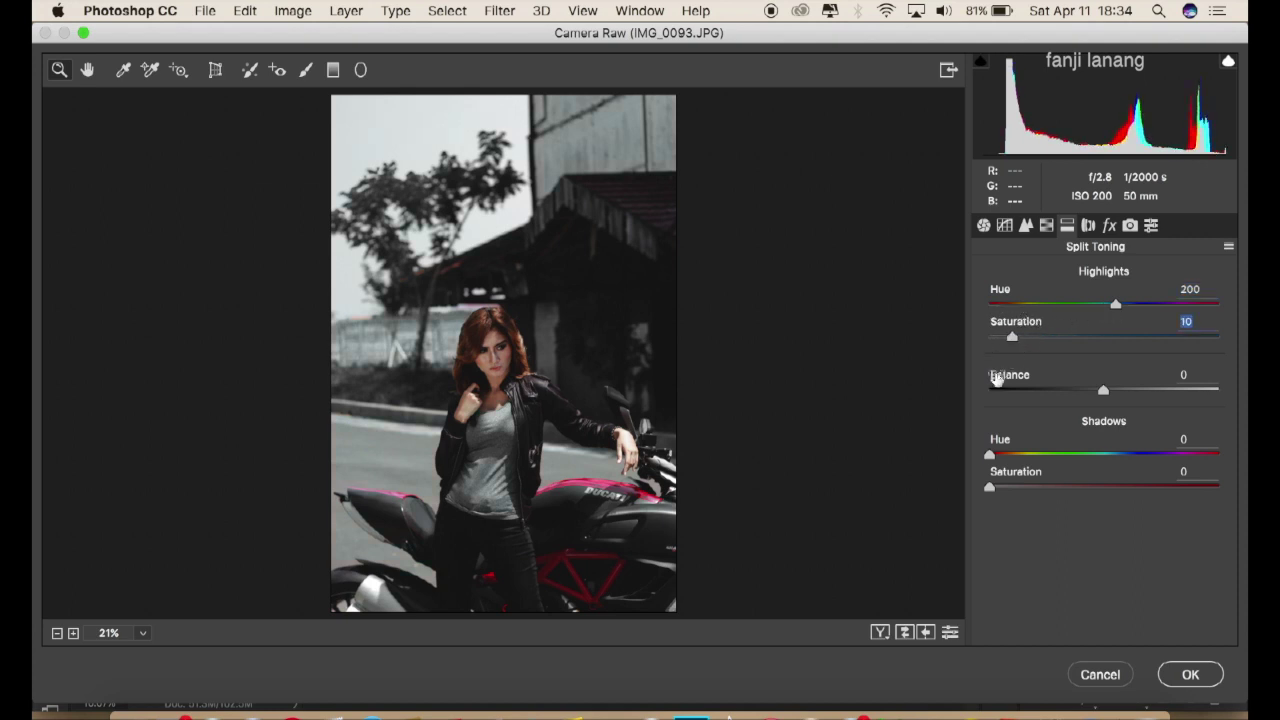
left_click_drag(993, 457, 999, 488)
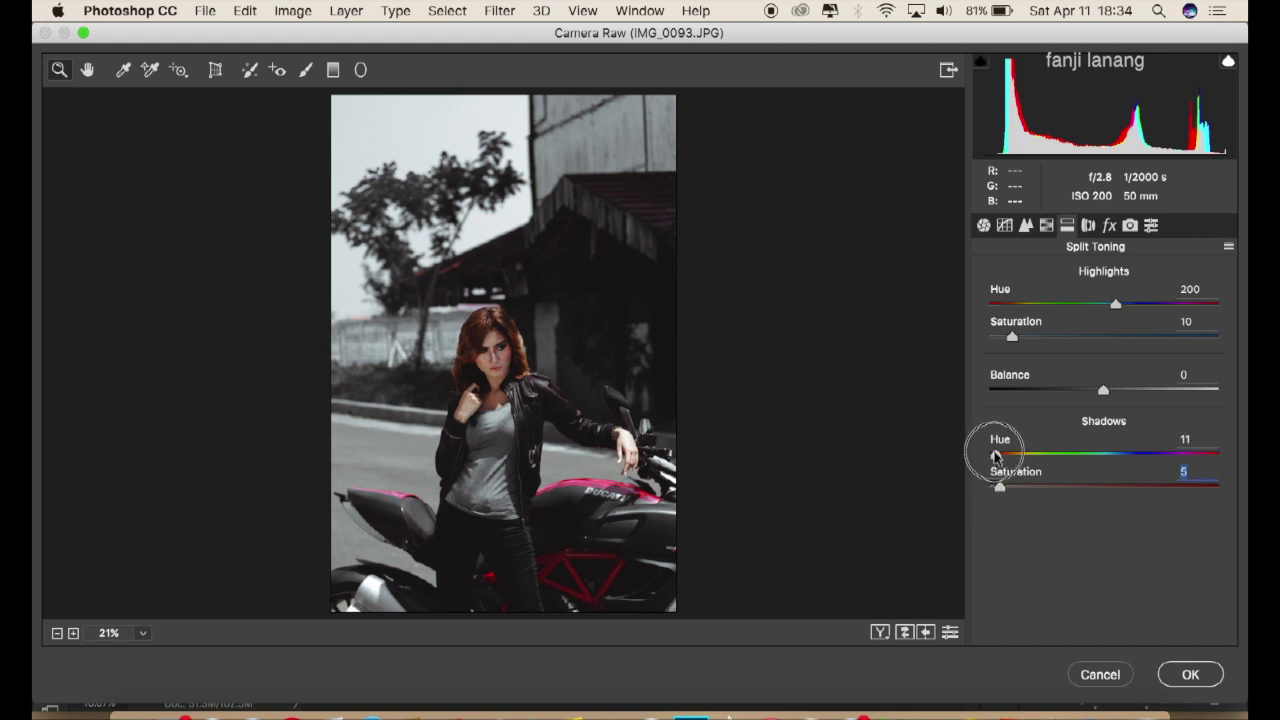
left_click_drag(995, 457, 996, 457)
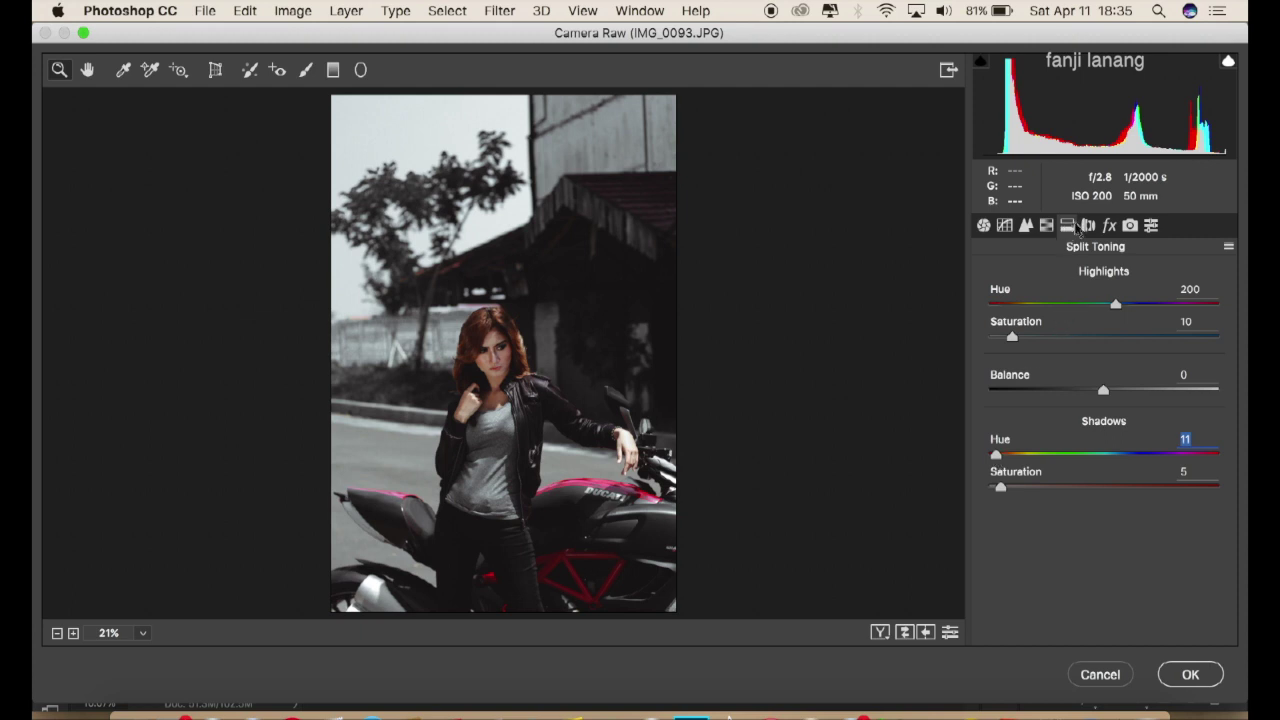
- Add a Lens Corrections vignette with Amount -50 and Midpoint 0
left_click(1088, 226)
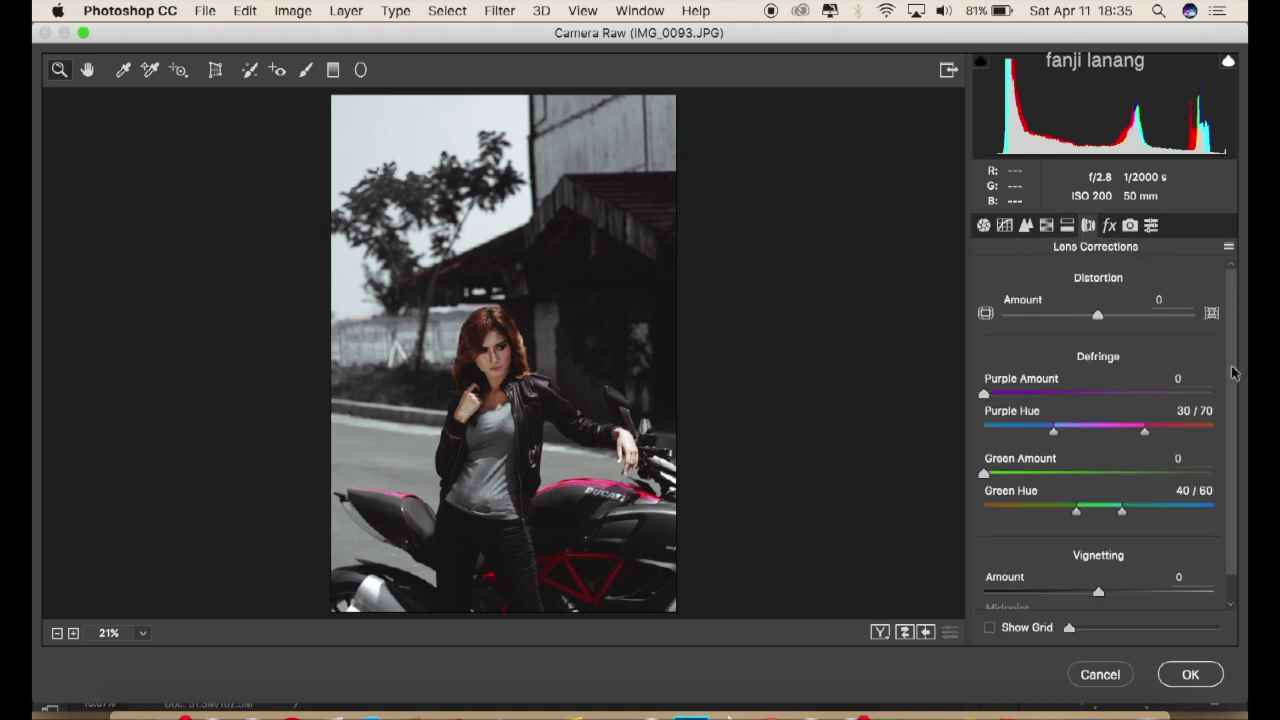
scroll(1233, 372, "down", 2)
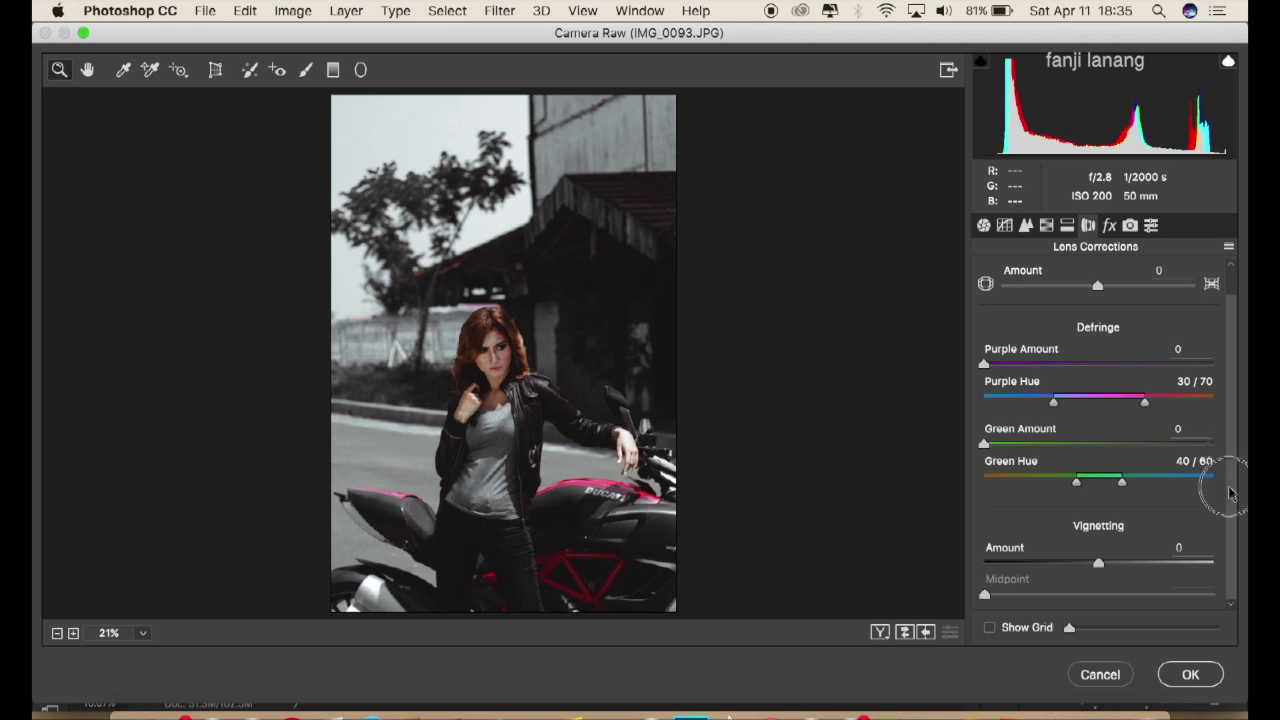
left_click(1043, 564)
left_click_drag(1100, 596, 907, 615)
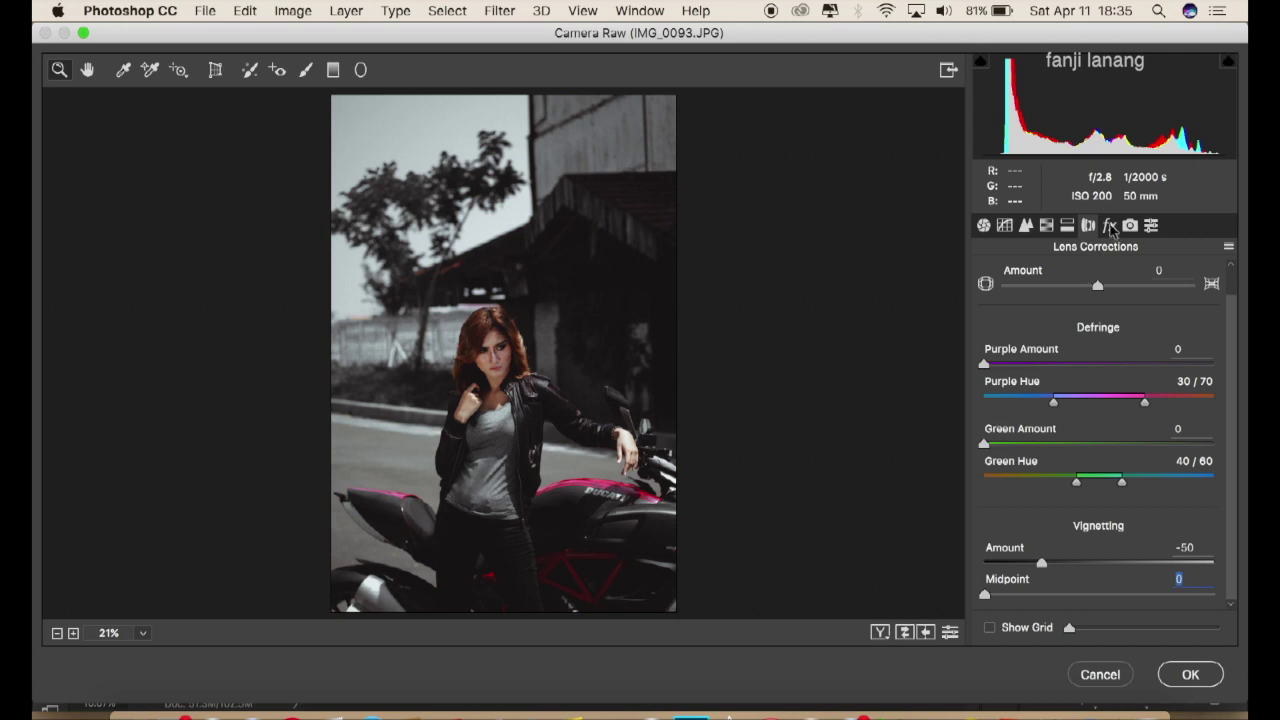
left_click(1111, 228)
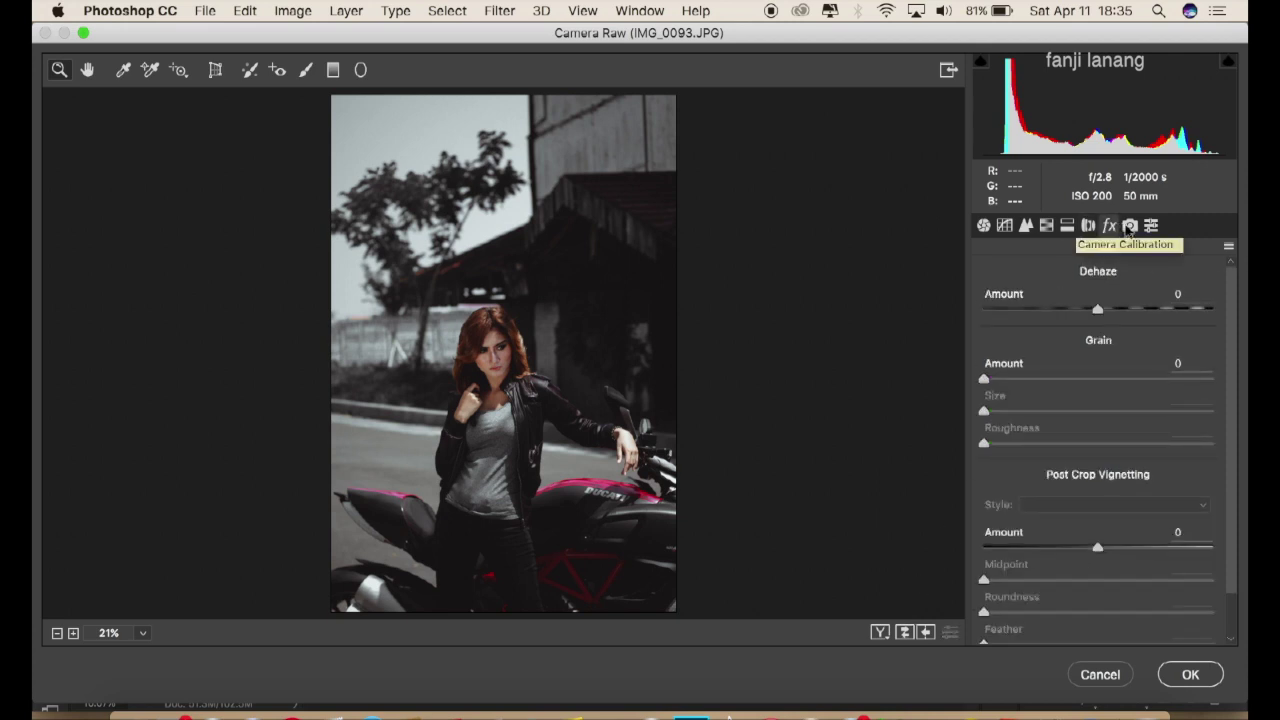
- In Camera Calibration, set Red and Green Primary Hue to +50 and Blue to -50, then view Before/After
left_click(1129, 226)
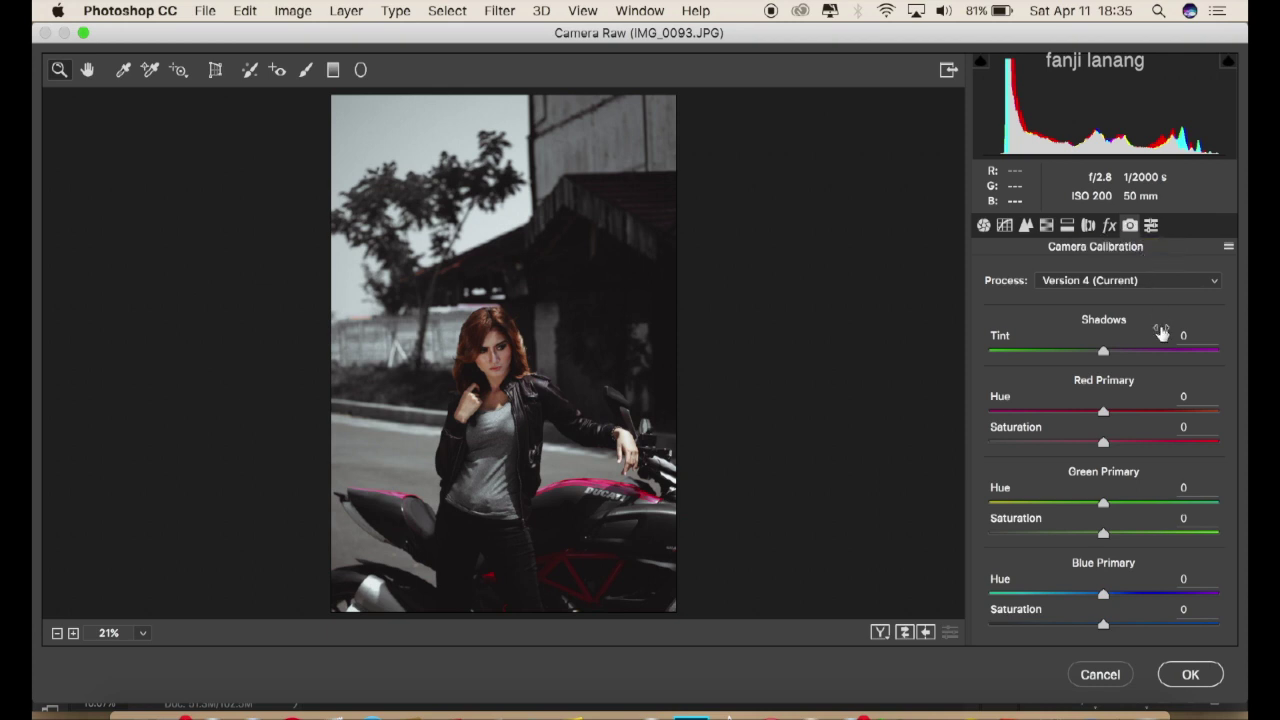
left_click(1158, 411)
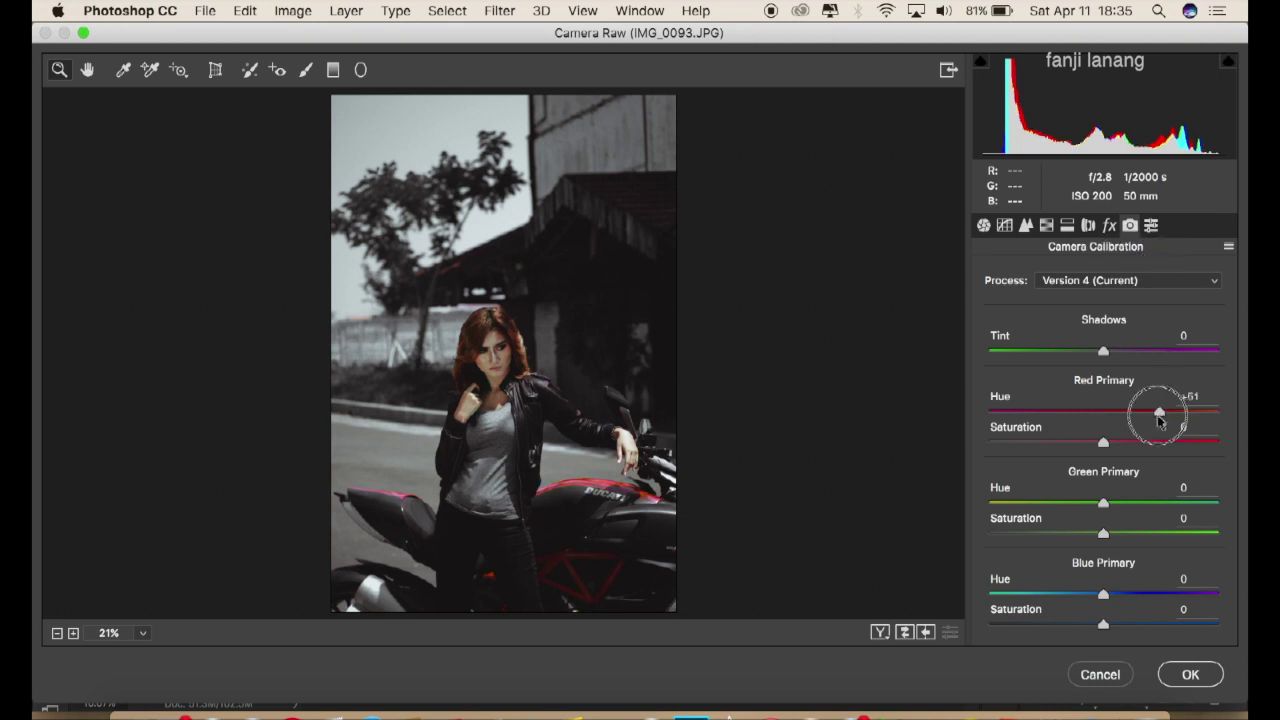
left_click_drag(1158, 419, 1161, 421)
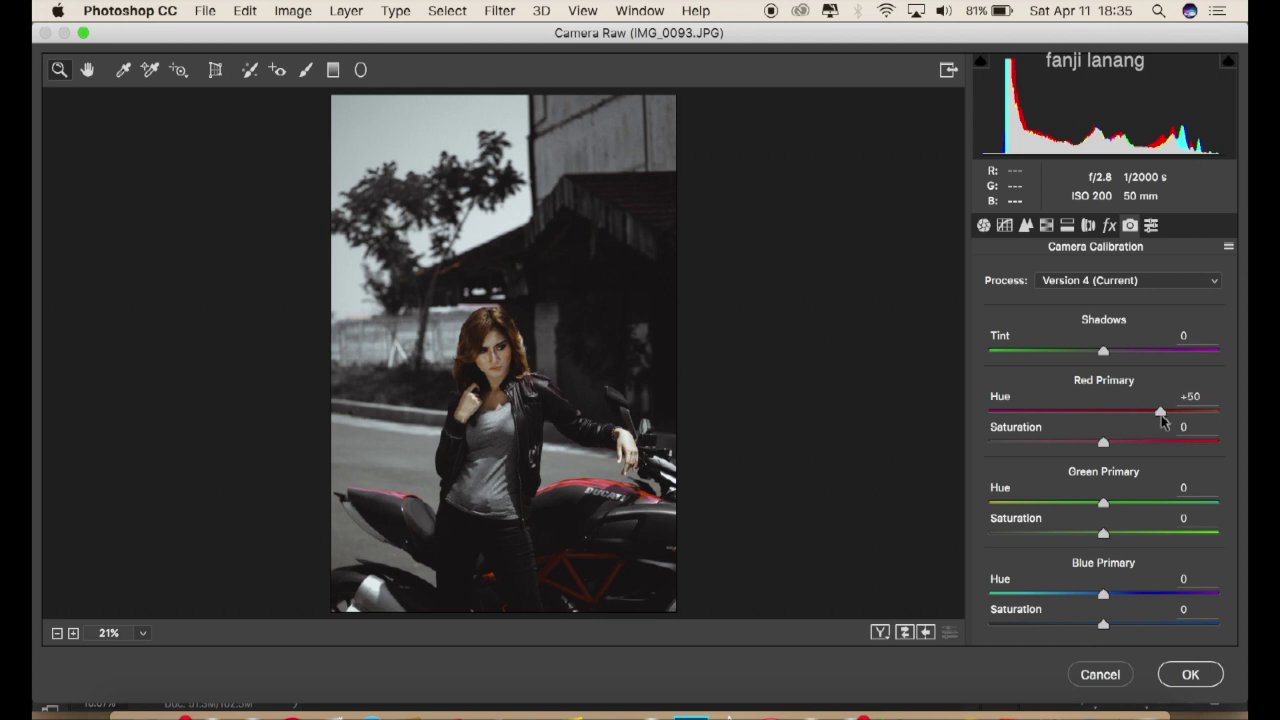
left_click(1158, 501)
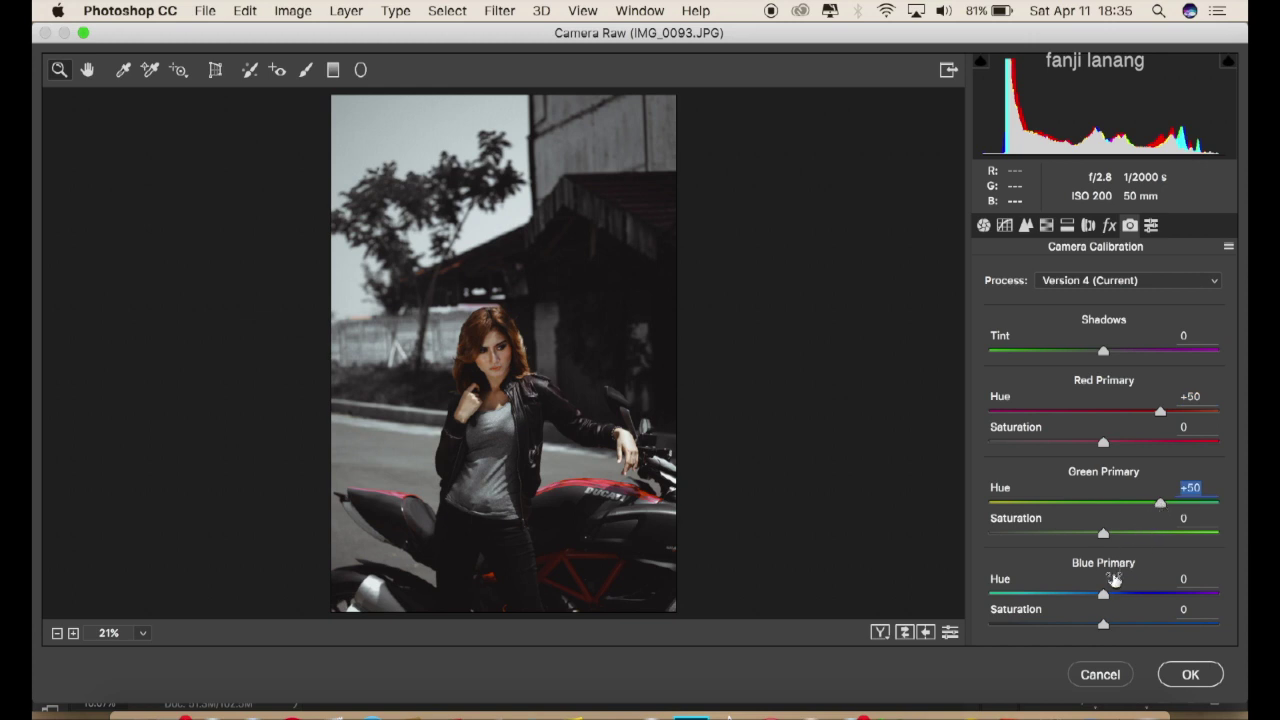
left_click_drag(1103, 593, 1047, 605)
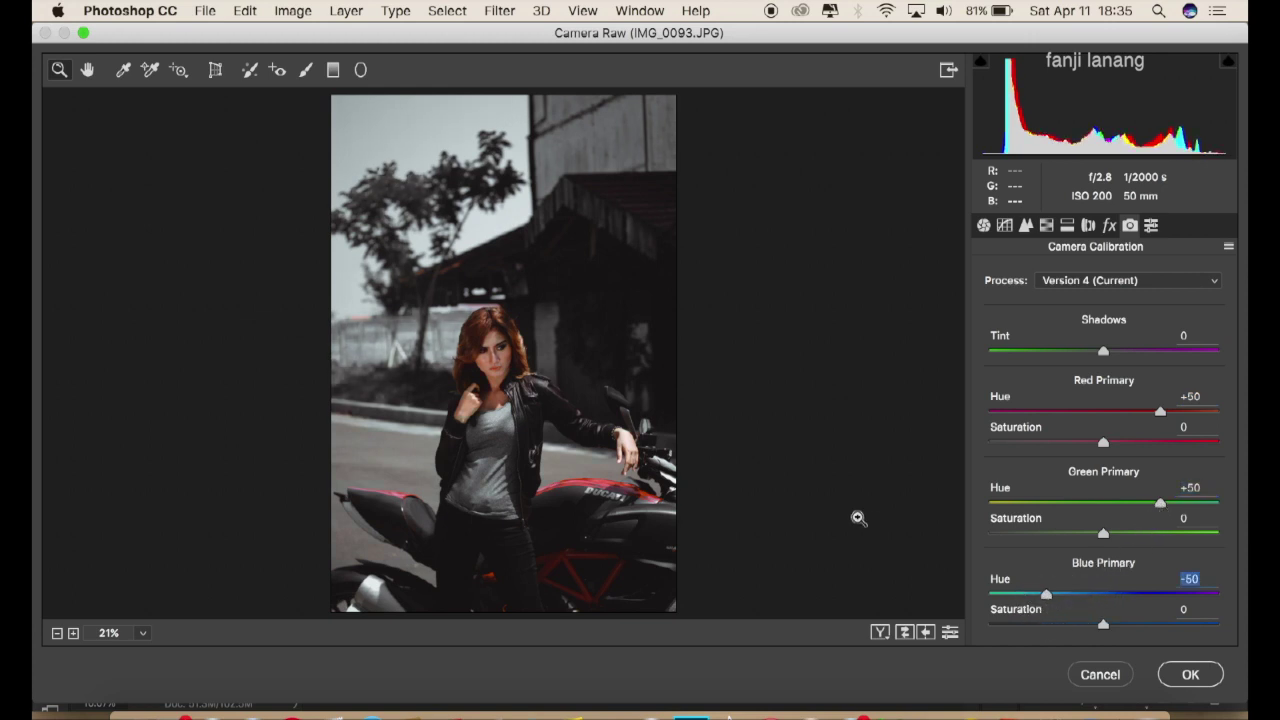
left_click(880, 633)
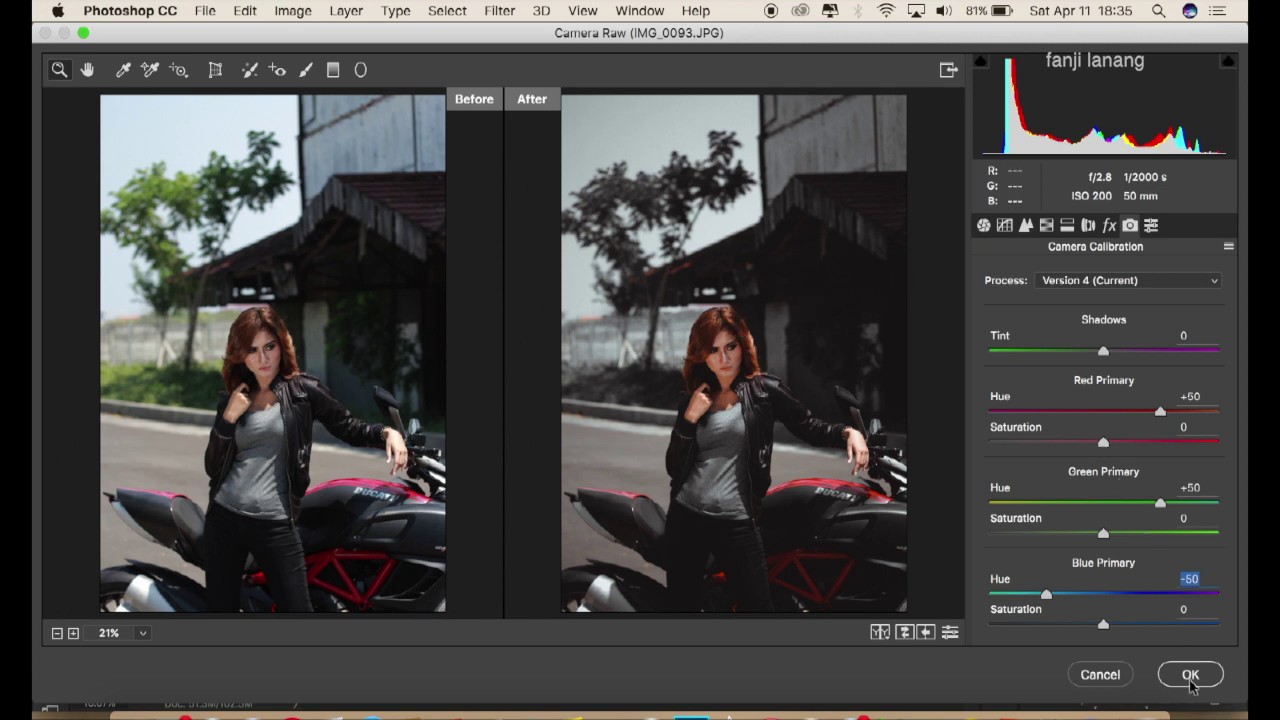
- Confirm Camera Raw with OK so the teal look is baked into Background copy
left_click(1190, 676)
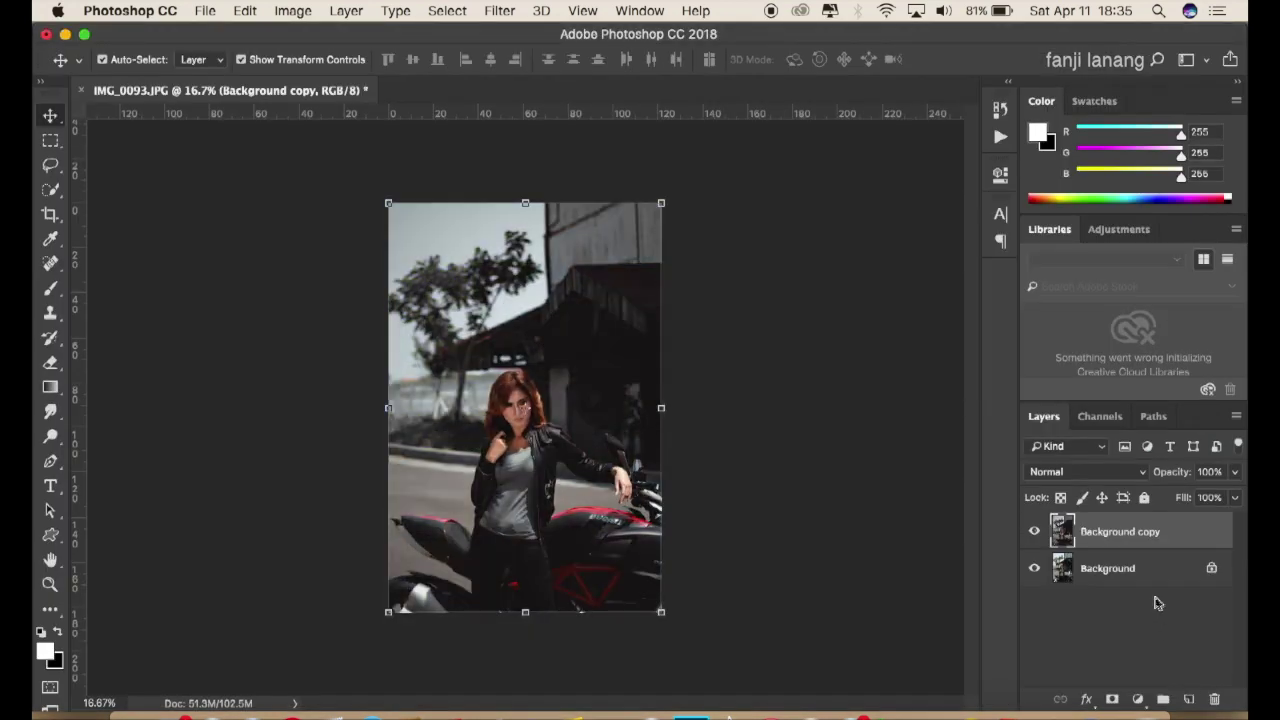
- Toggle Background copy's visibility to compare, then add a new empty Layer 1 above it
left_click(1034, 532)
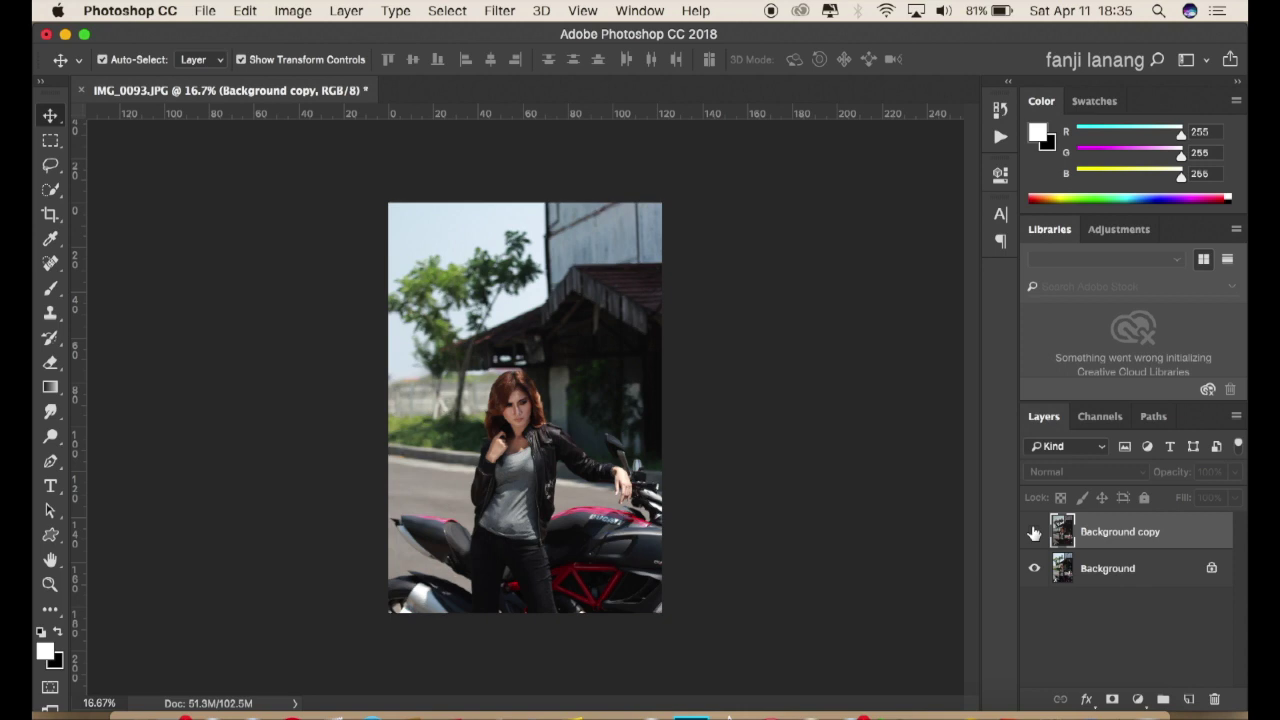
left_click(1034, 532)
left_click(1190, 699)
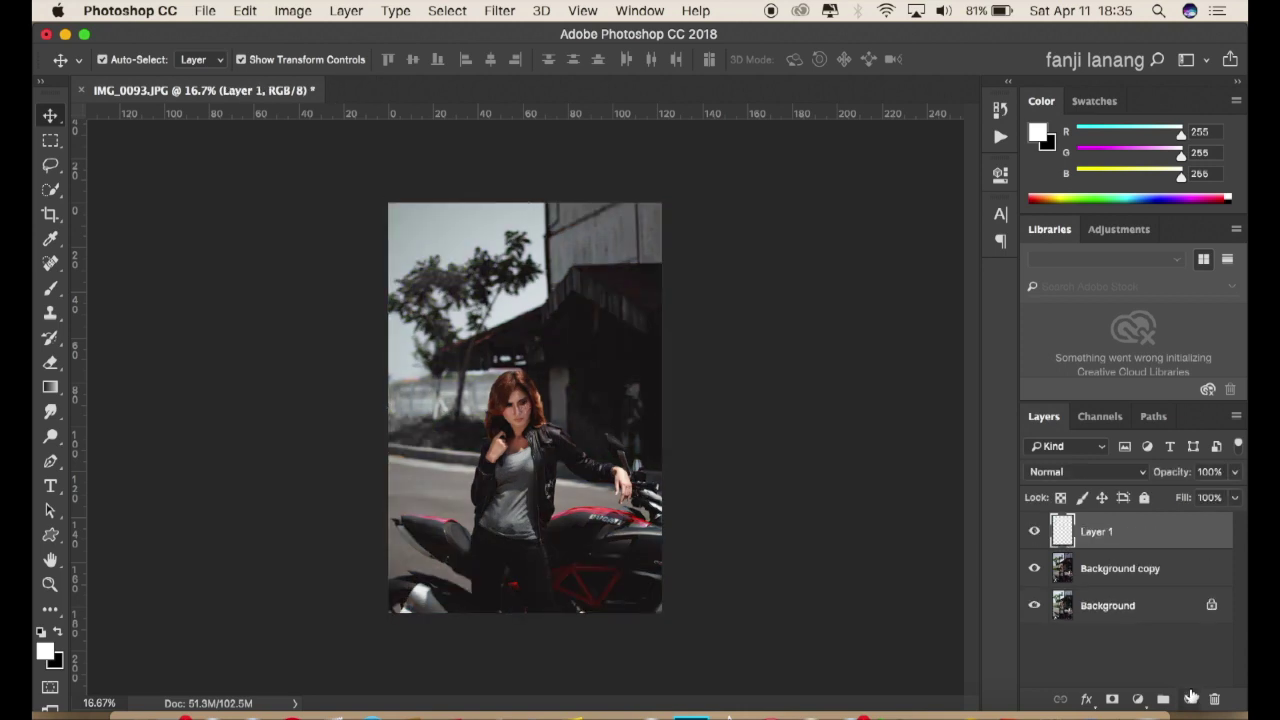
- Select the Brush tool and set a 500 px brush in the preset picker
left_click(52, 289)
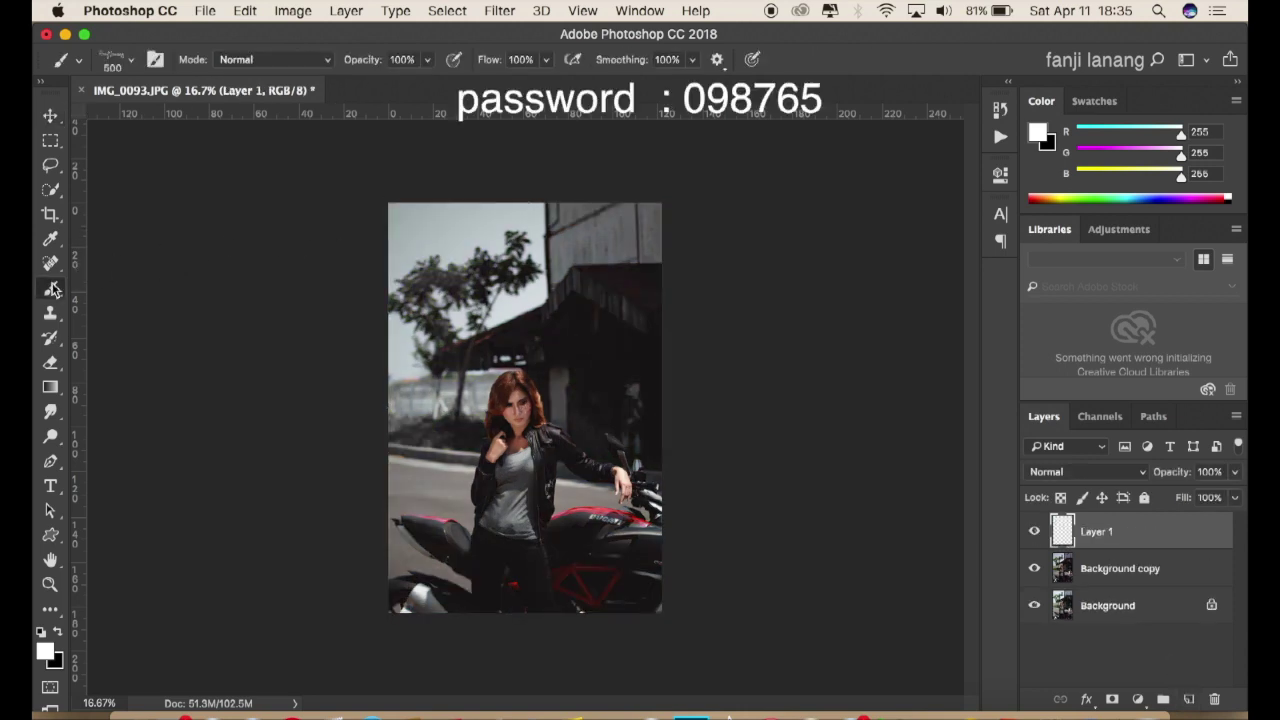
left_click(133, 60)
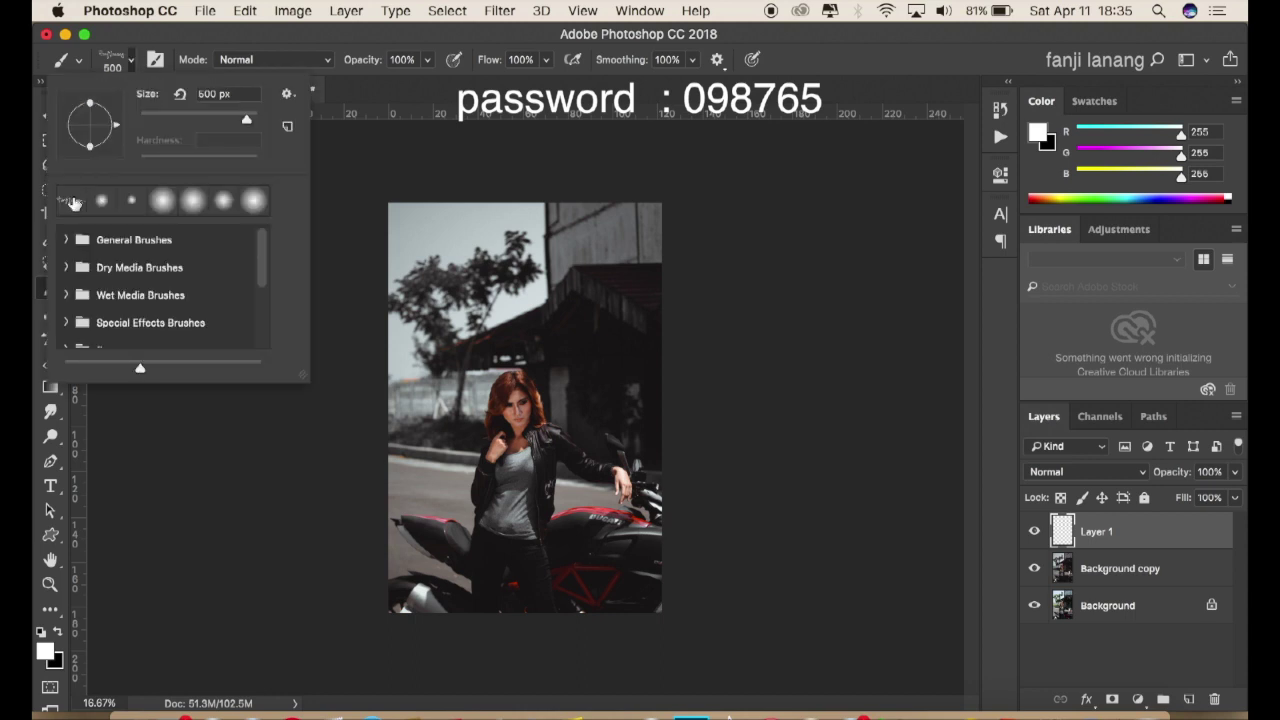
left_click(780, 70)
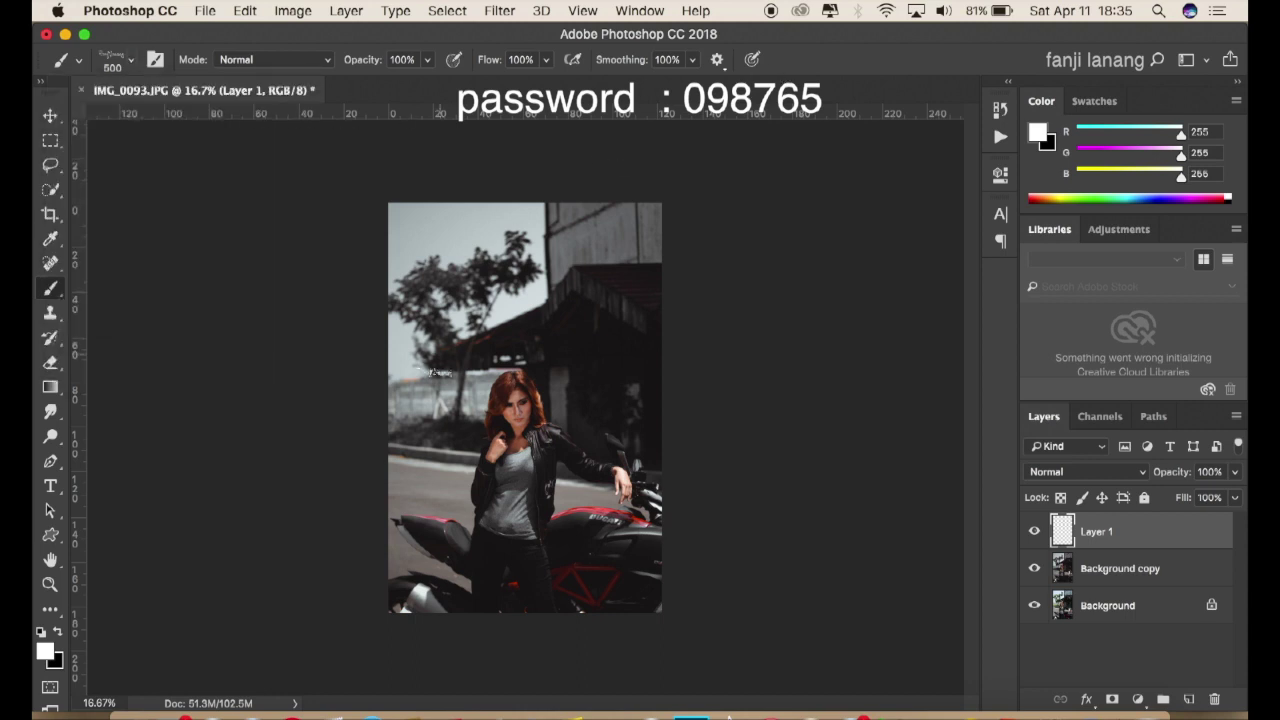